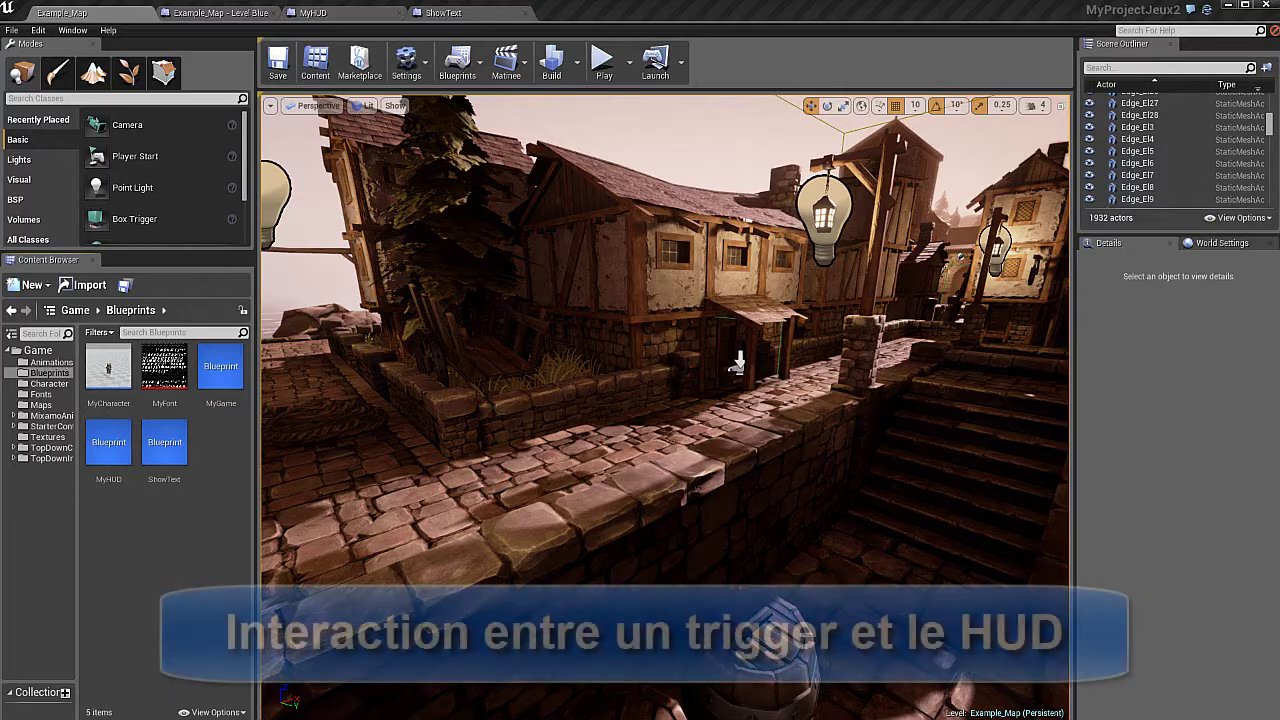
Begin a new blueprint with MyHUD as its parent, cancel it, and select the existing MyHUD blueprint.
left_click(31, 286)
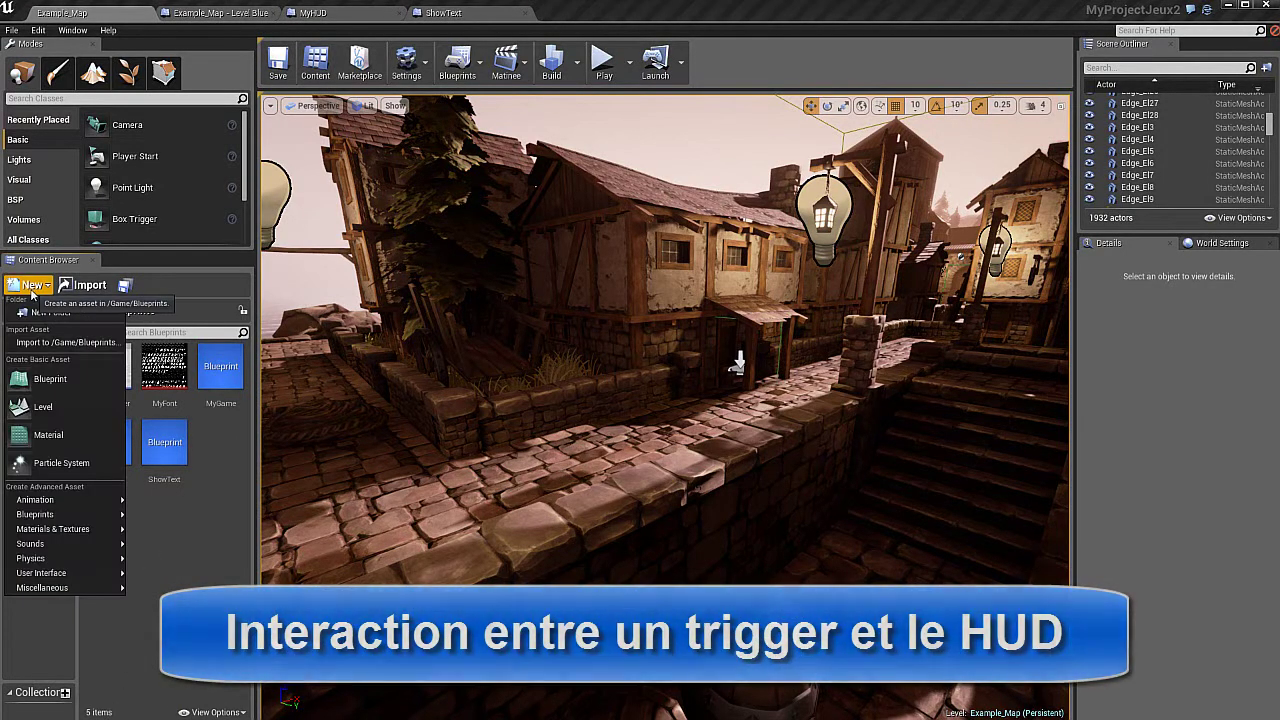
left_click(58, 383)
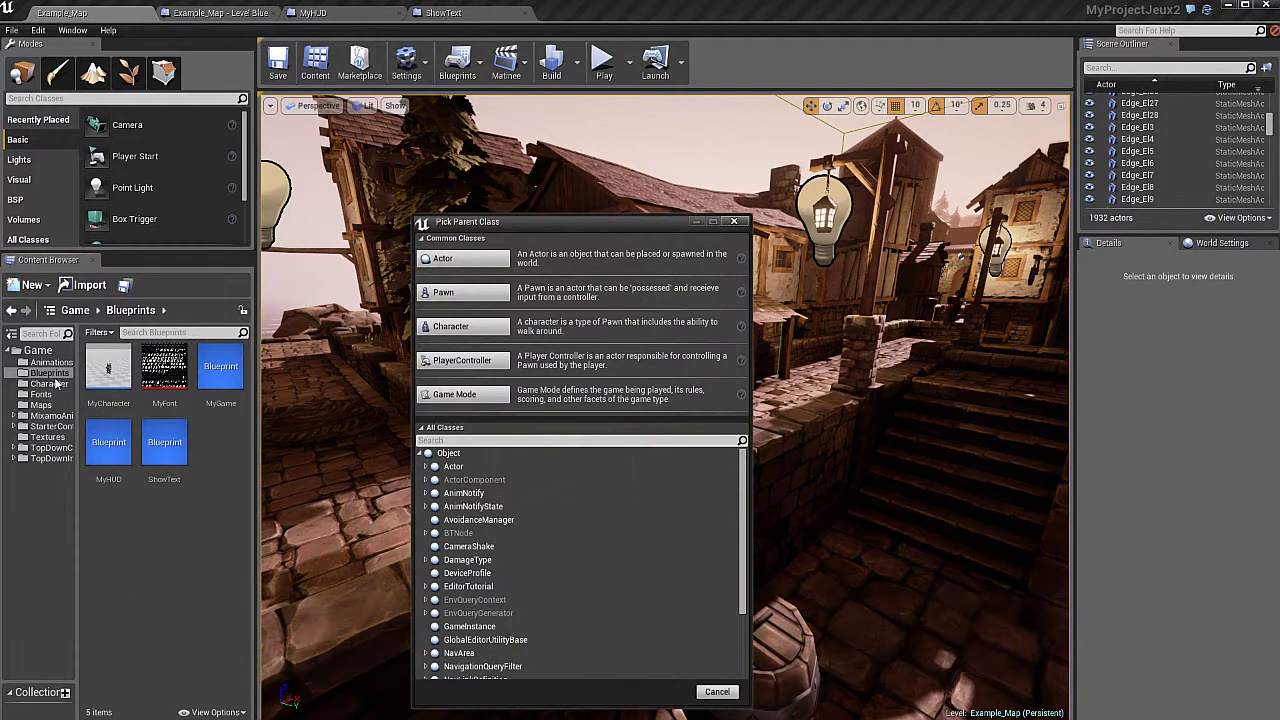
left_click(429, 440)
type("hu")
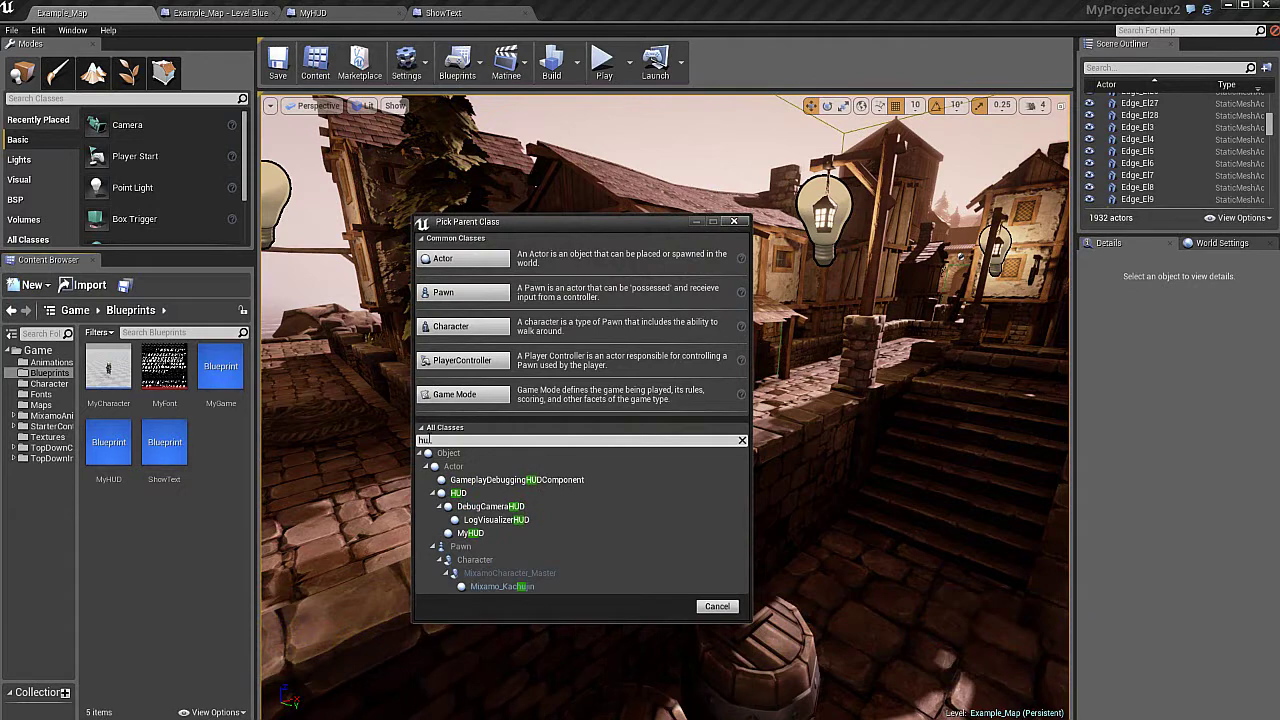
type("d")
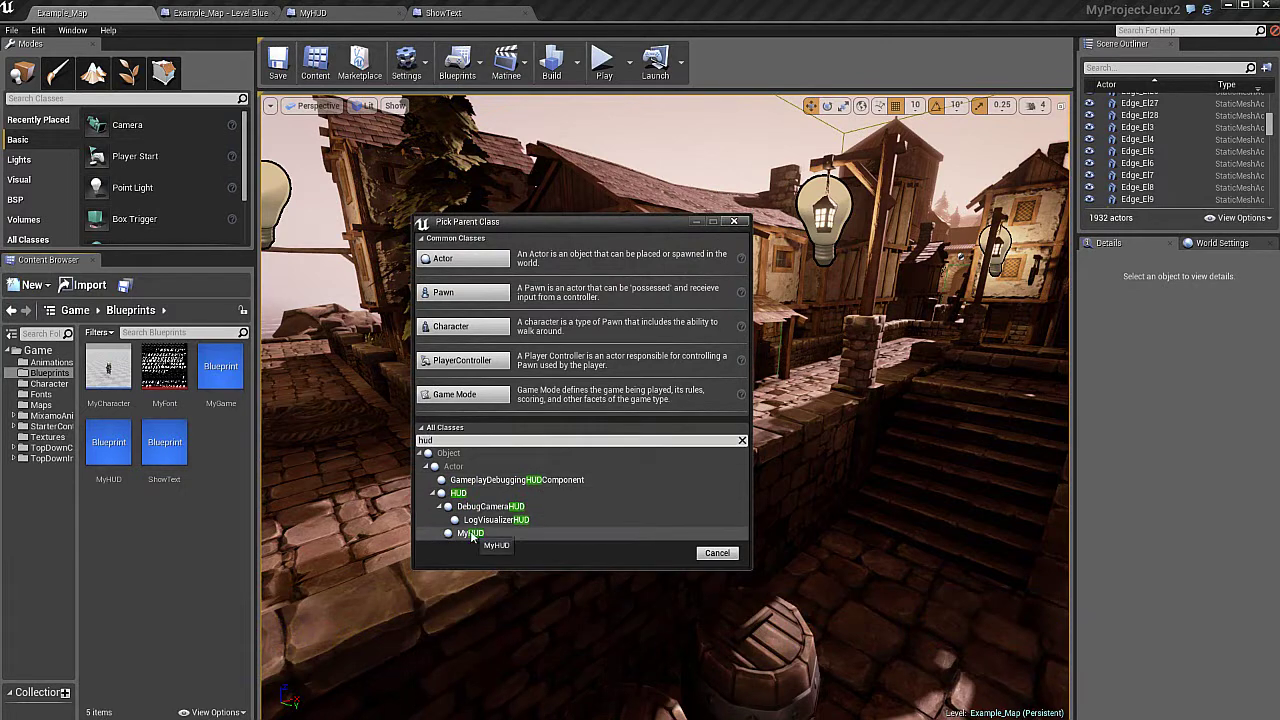
left_click(476, 533)
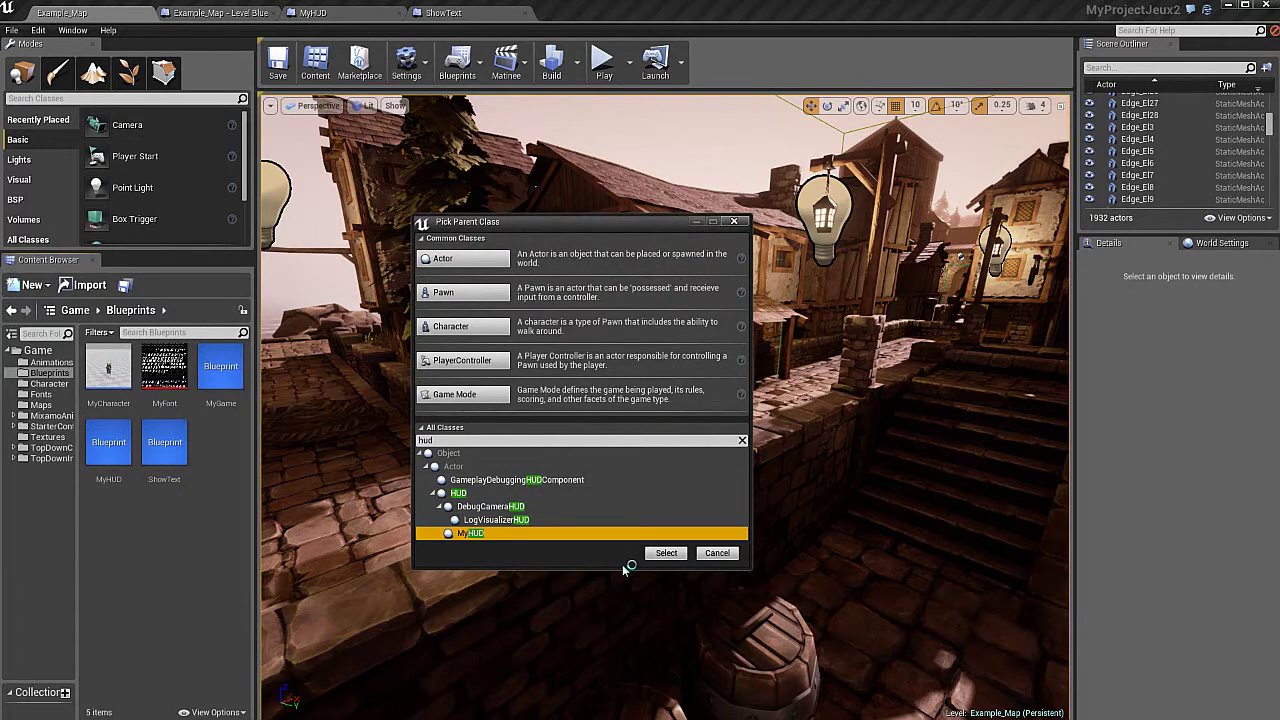
left_click(717, 553)
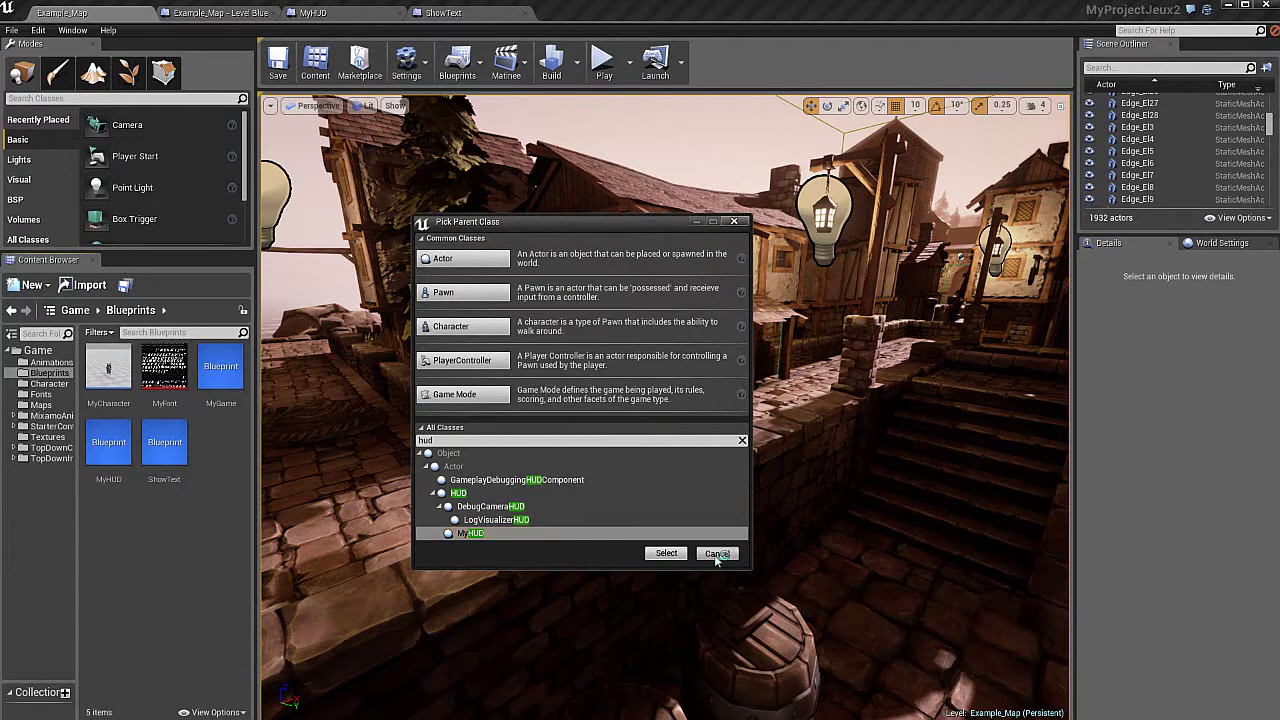
left_click(110, 443)
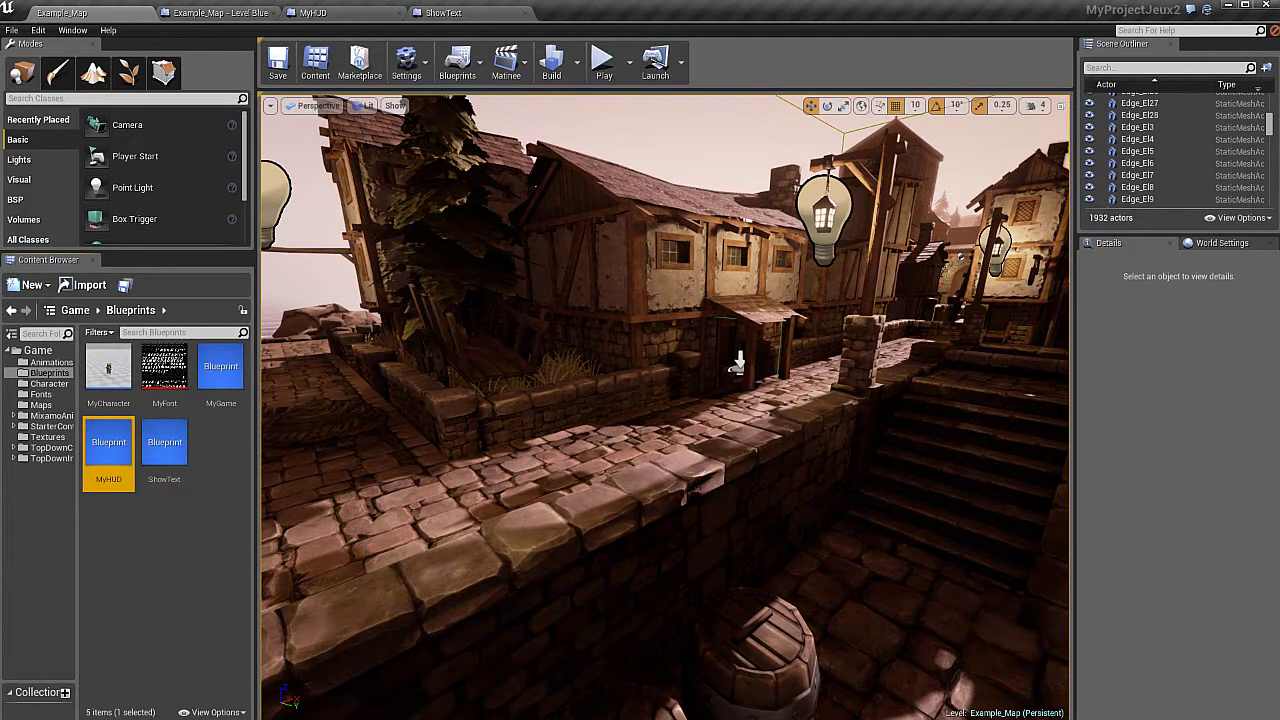
Open MyHUD and jump to its Event Receive Draw HUD node by searching 'hud'.
double_click(98, 450)
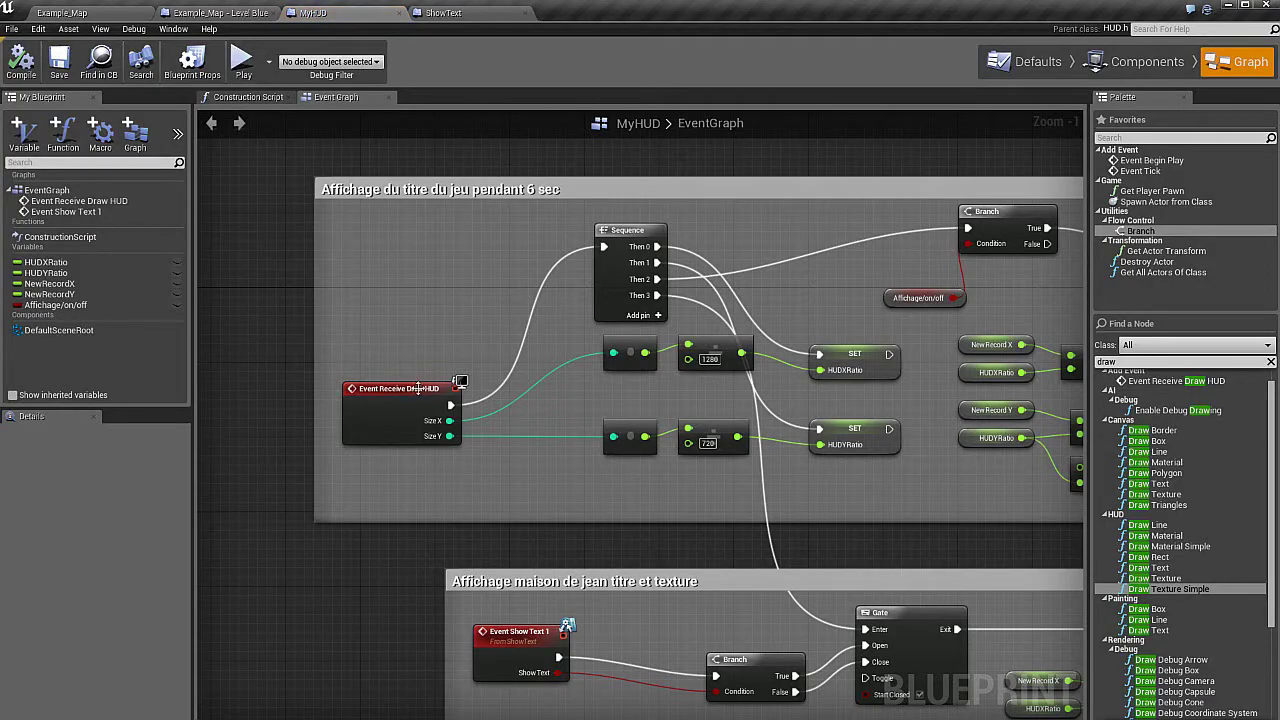
right_click(249, 347)
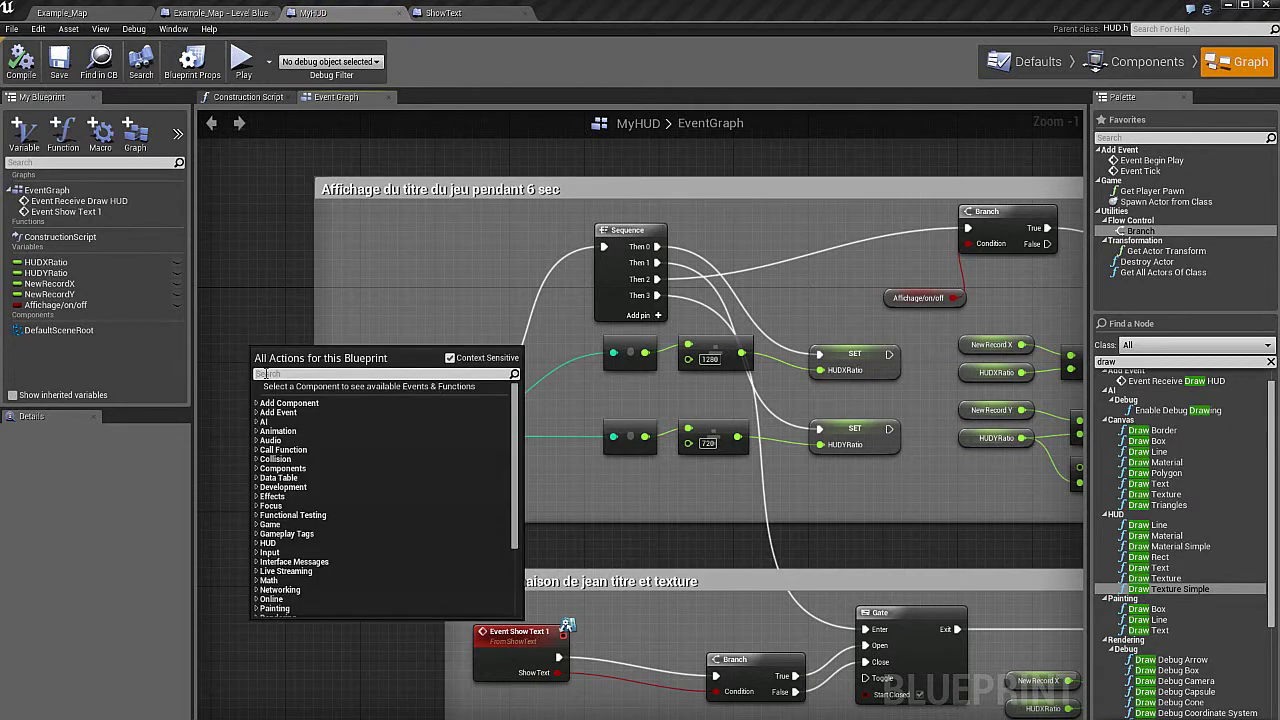
type("huid")
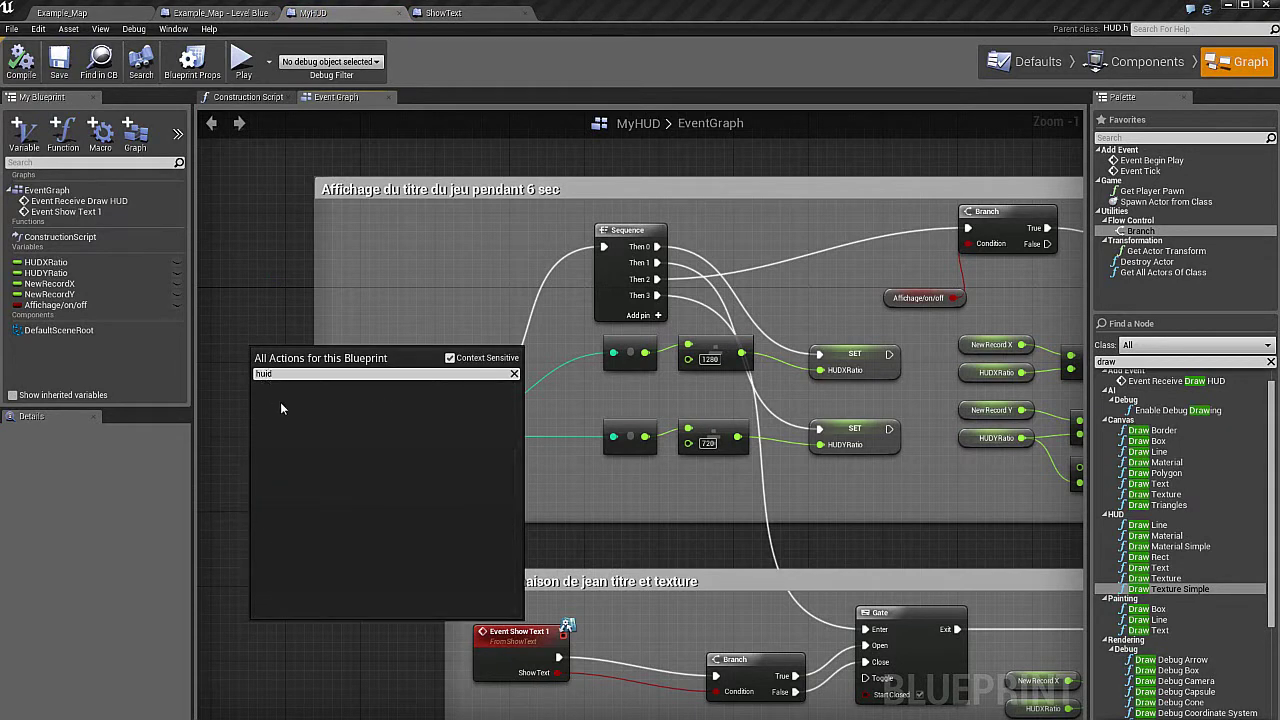
key("BackSpace")
key("BackSpace")
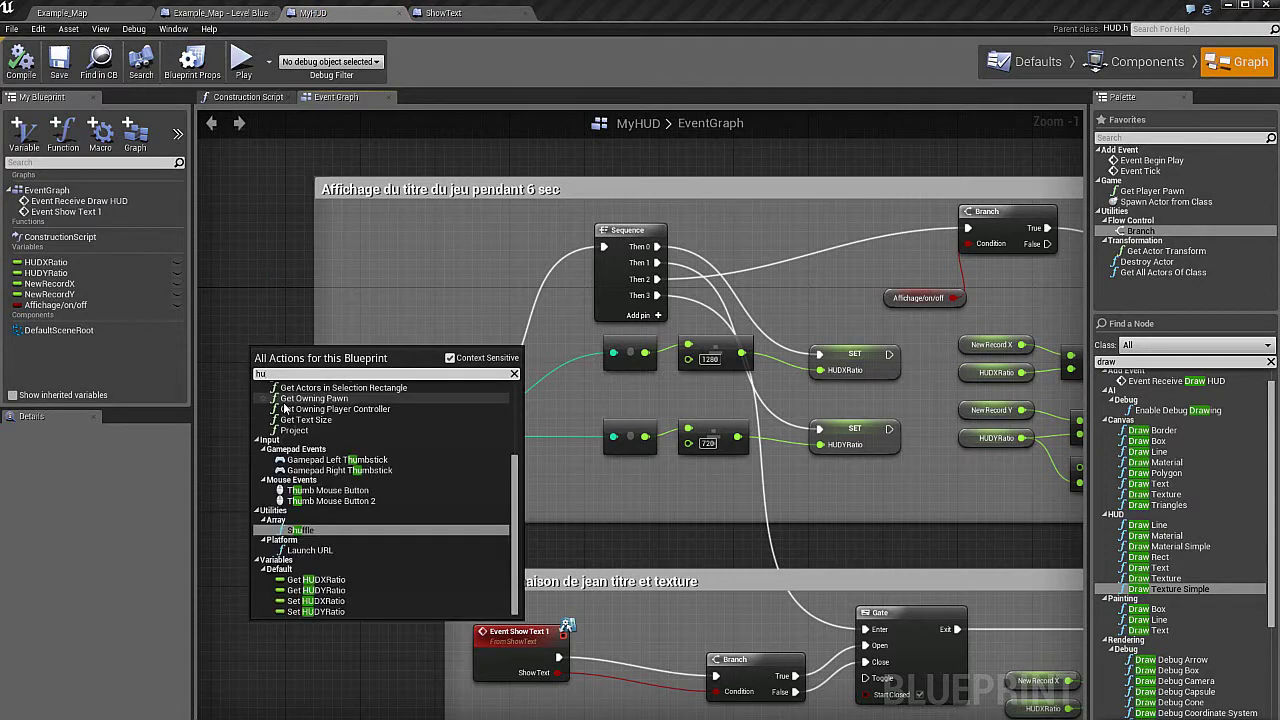
type("d")
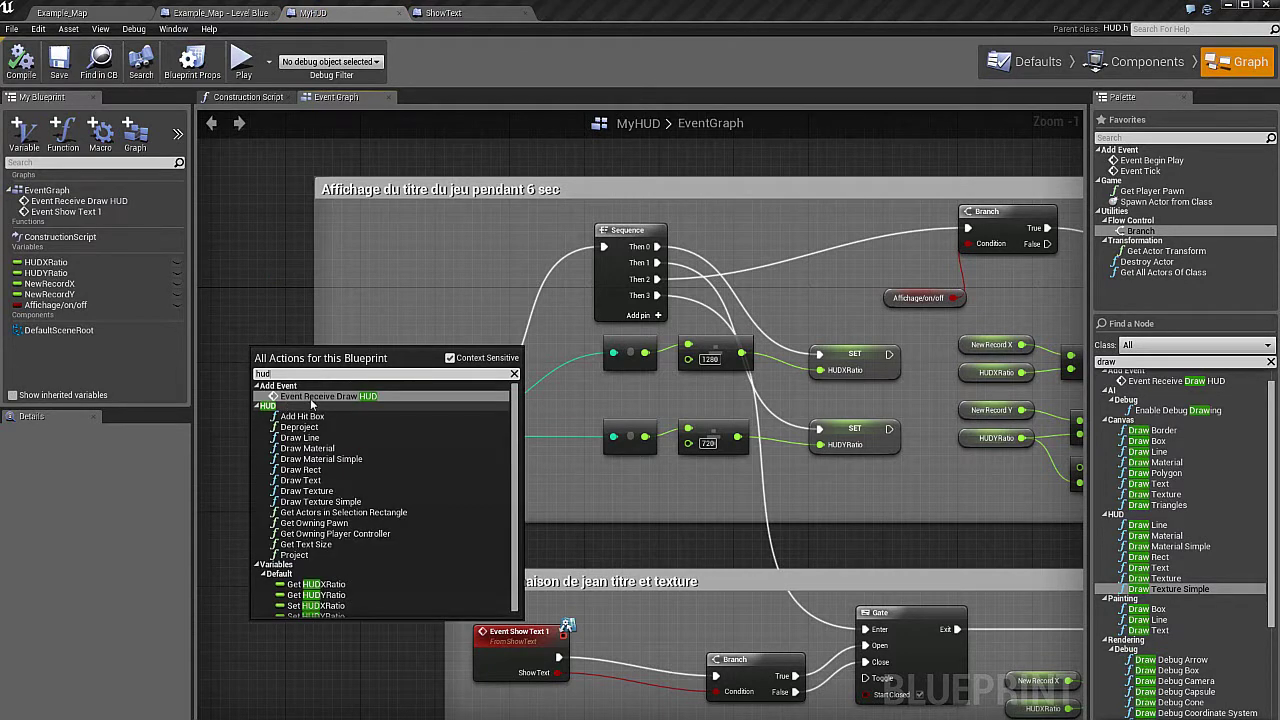
left_click(311, 398)
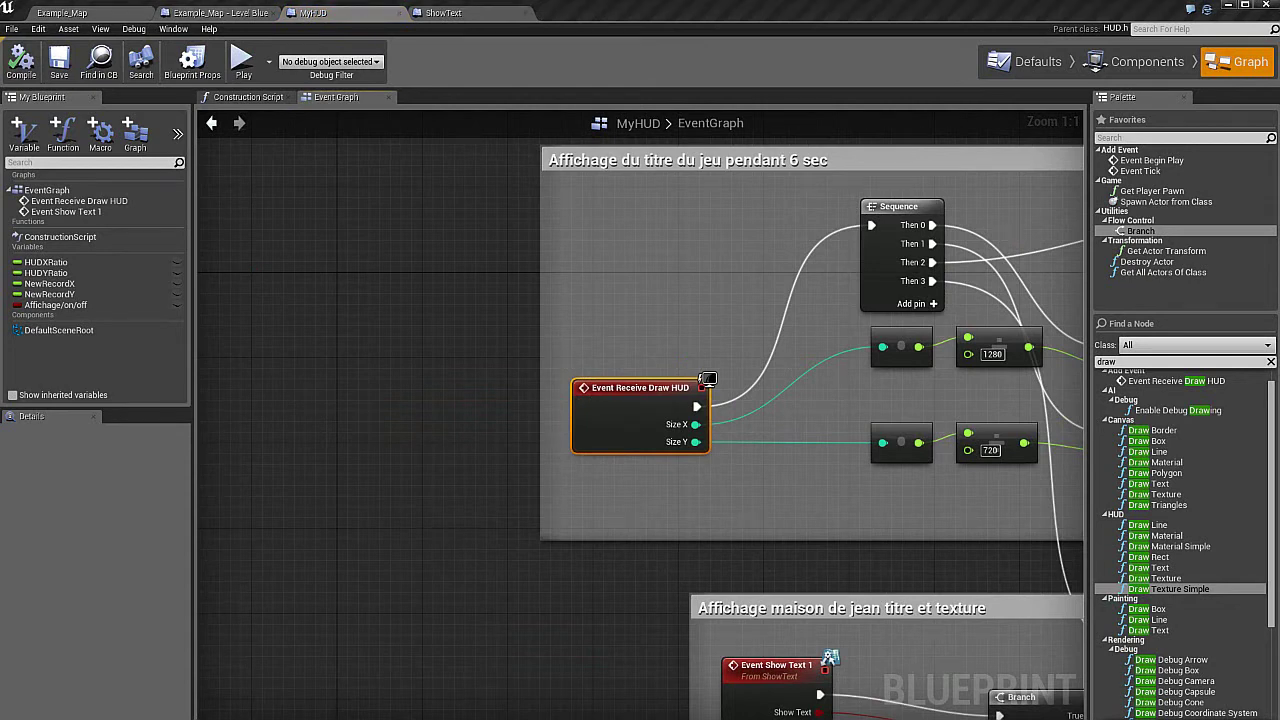
Pan to the Gate and Draw Text nodes, inspect the welcome text, and browse to the MyFont asset.
mouse_move(601, 639)
right_mouse_down()
mouse_move(452, 639)
mouse_move(386, 594)
mouse_move(343, 514)
mouse_move(170, 392)
right_mouse_up()
right_click_drag(790, 610, 298, 575)
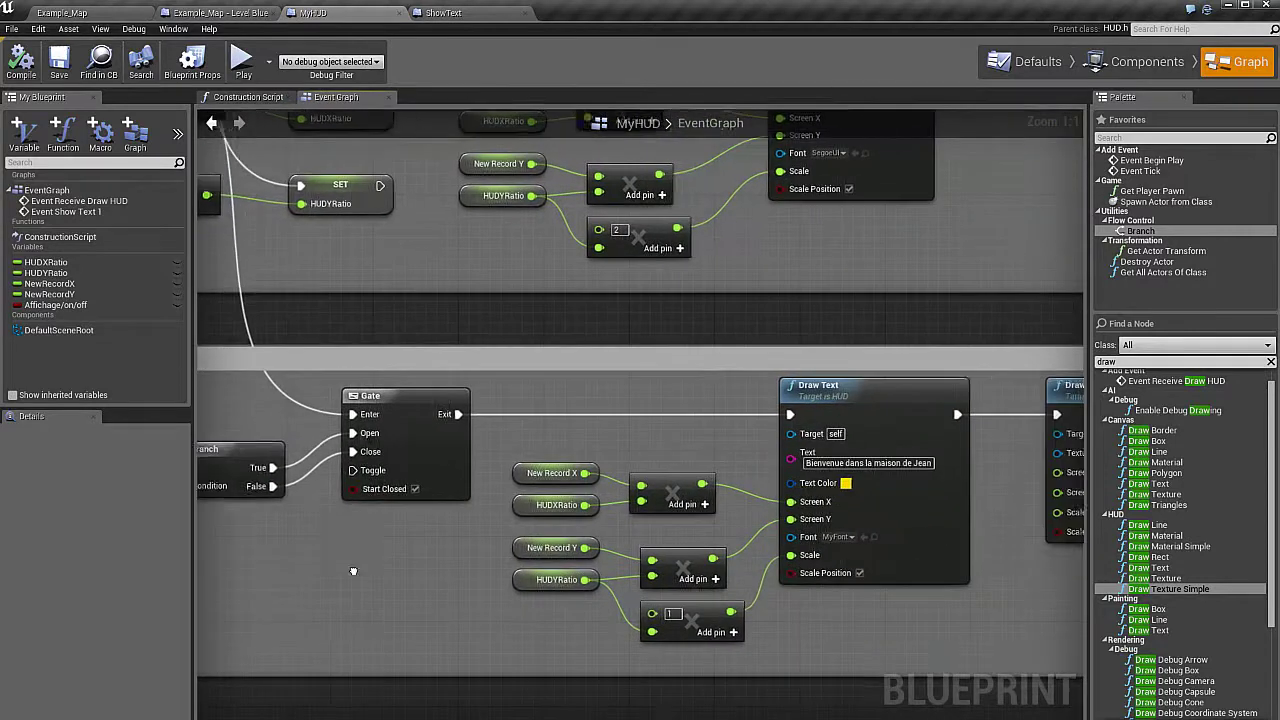
left_click(825, 399)
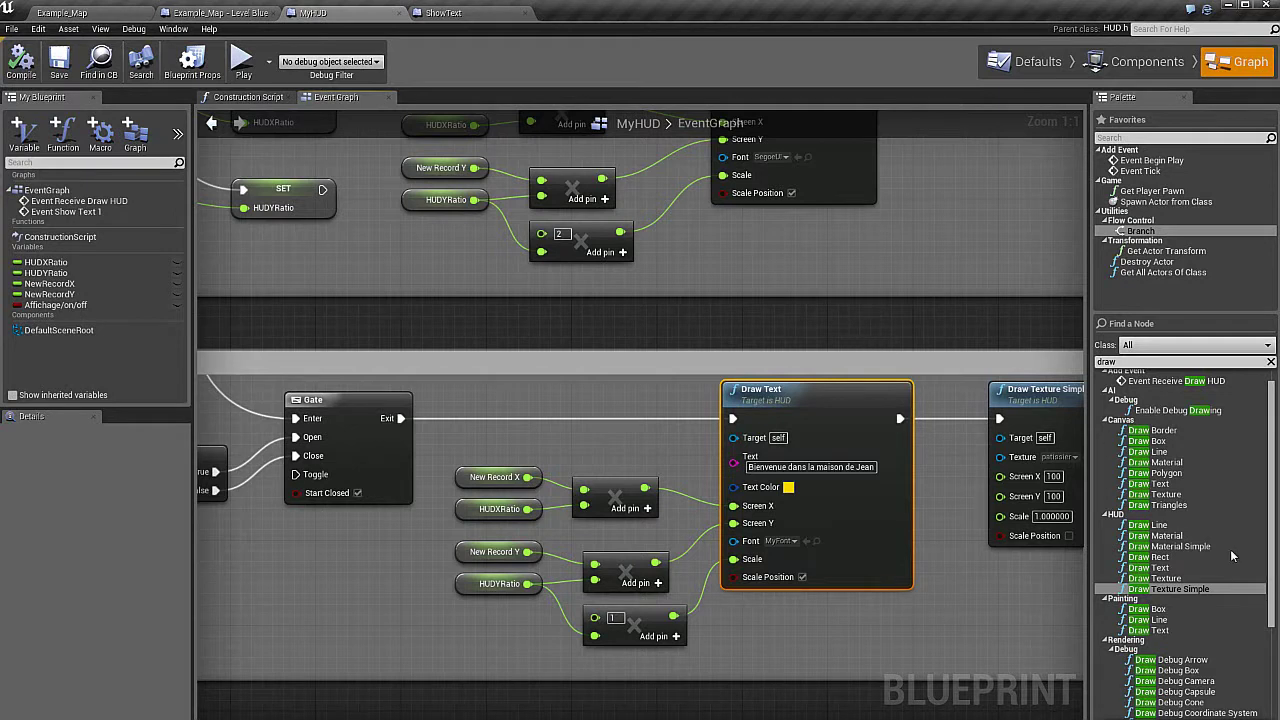
left_click(778, 648)
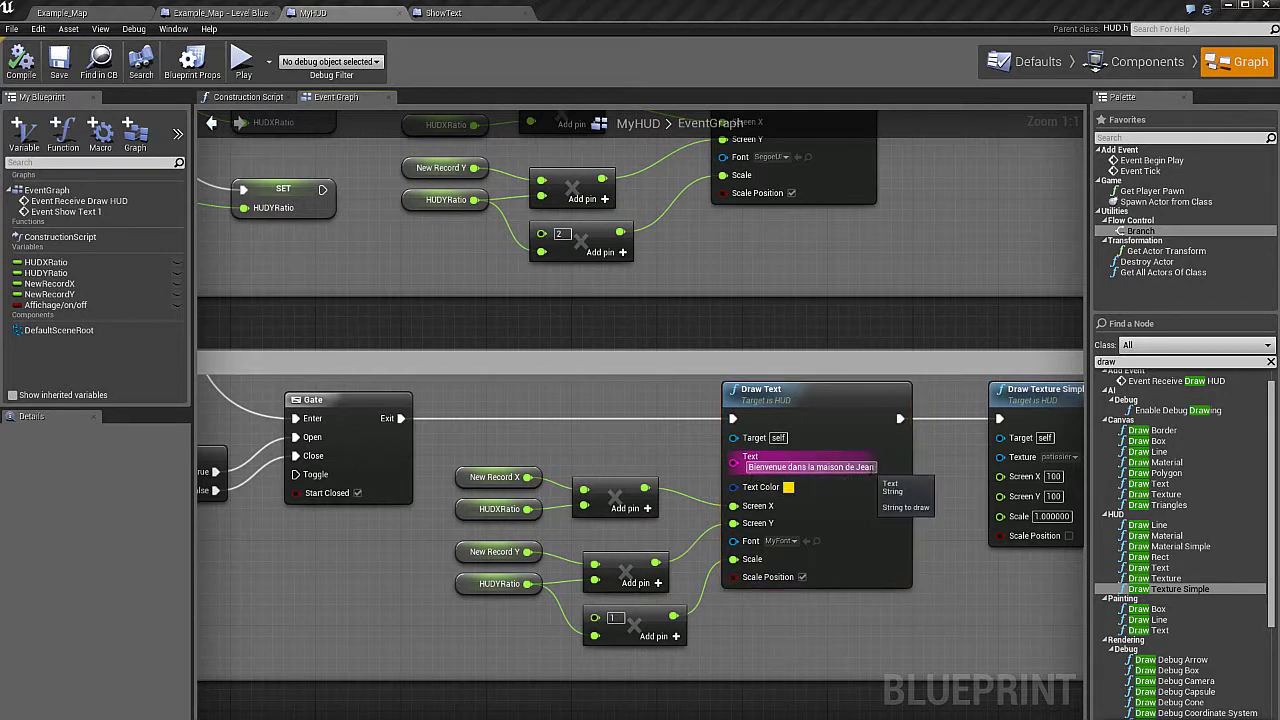
left_click(817, 542)
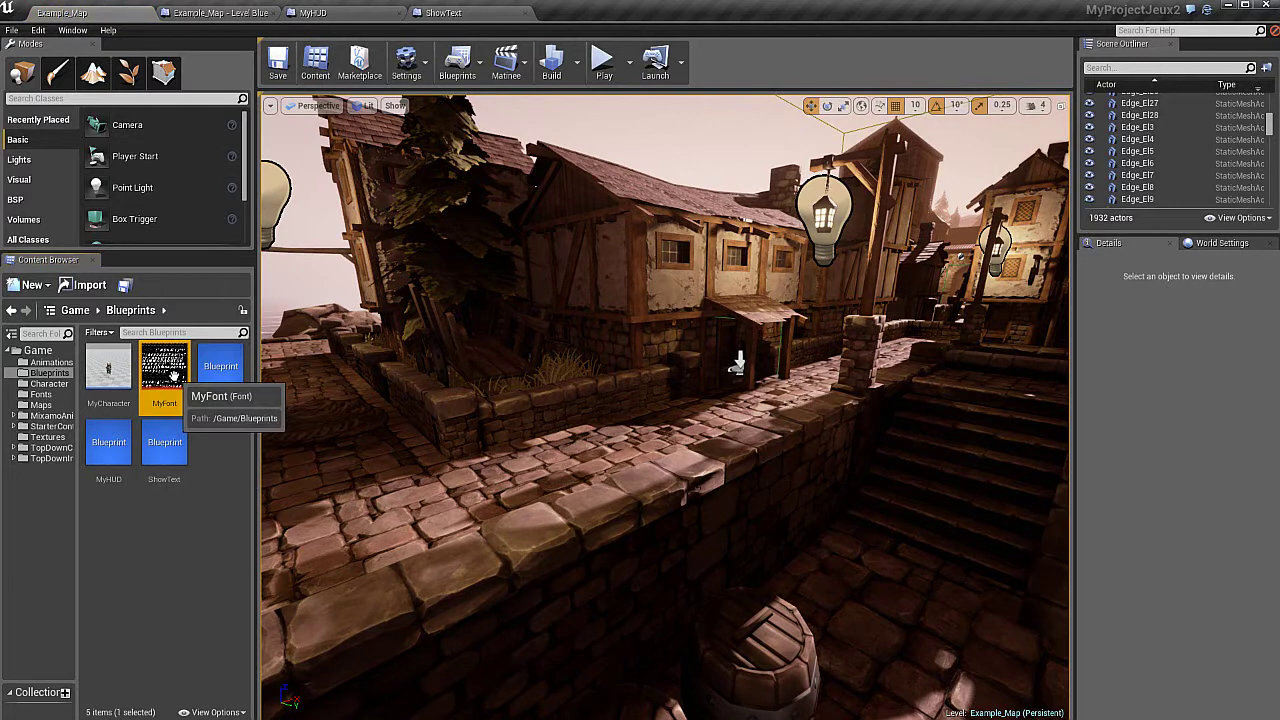
Start a new font asset, then cancel the Police font dialog with Annuler, leaving MyFont unchanged.
left_click(176, 552)
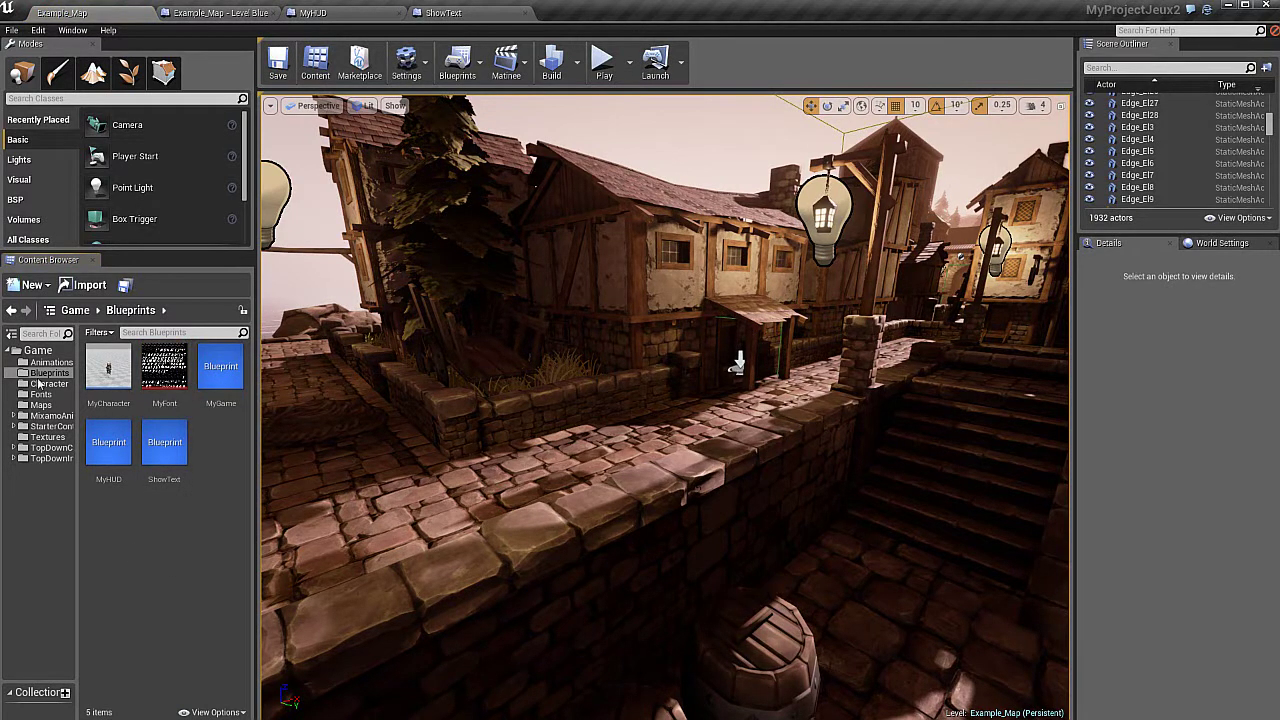
left_click(32, 286)
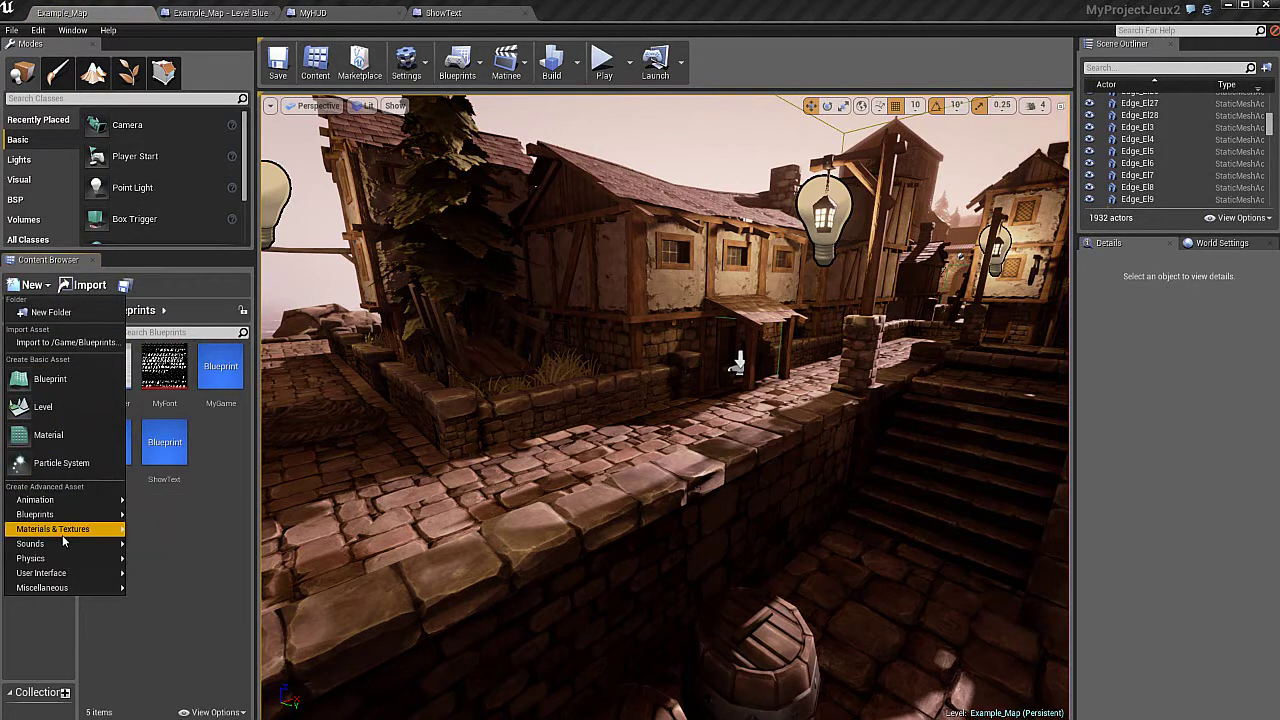
mouse_move(66, 536)
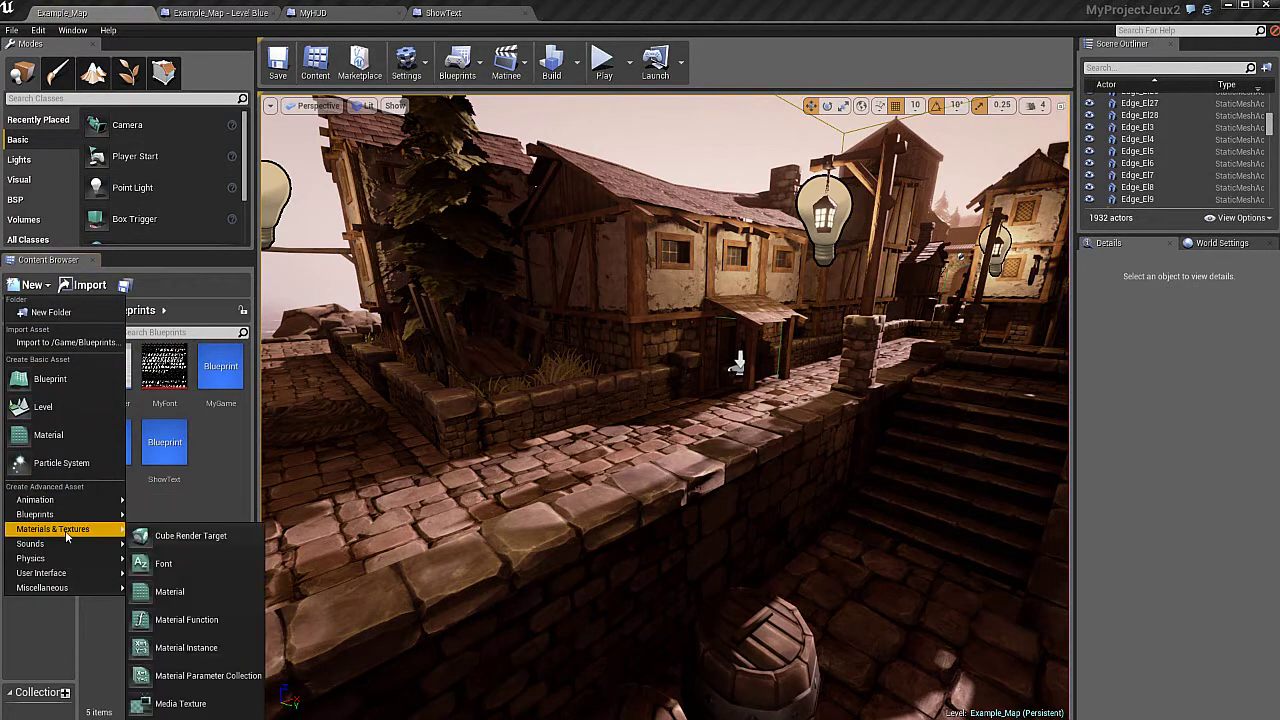
left_click(160, 563)
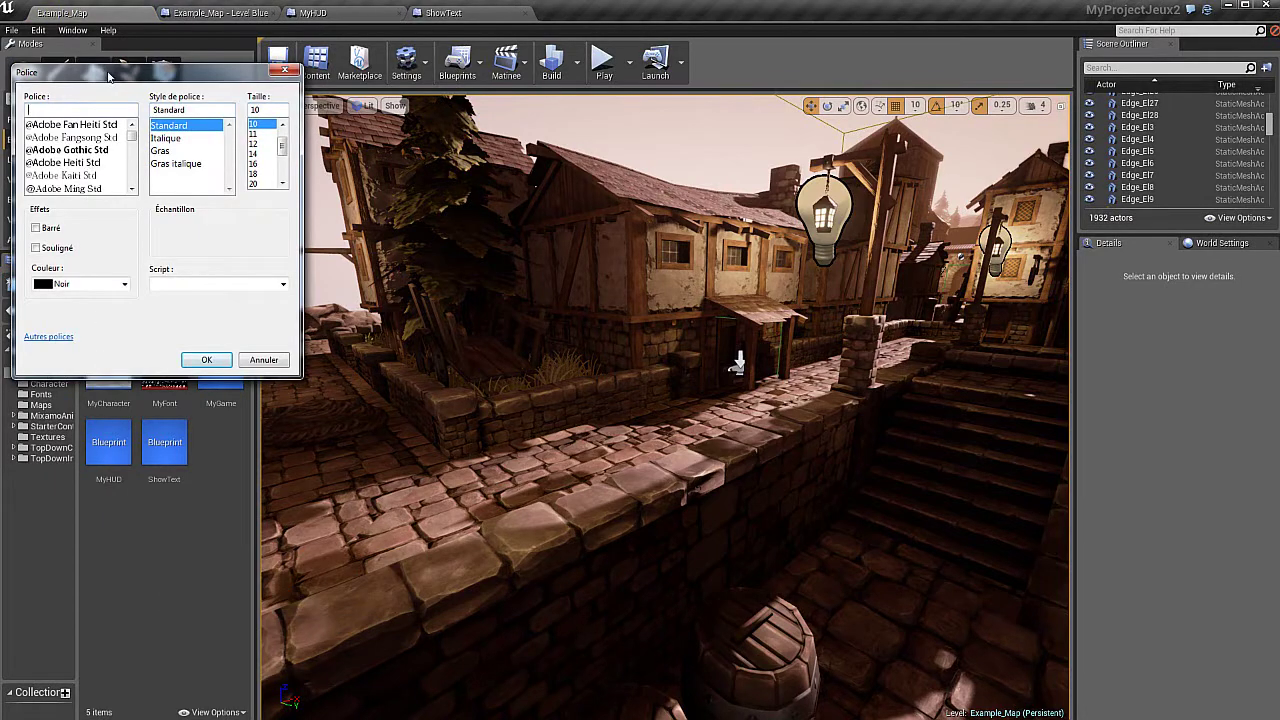
left_click_drag(109, 76, 386, 176)
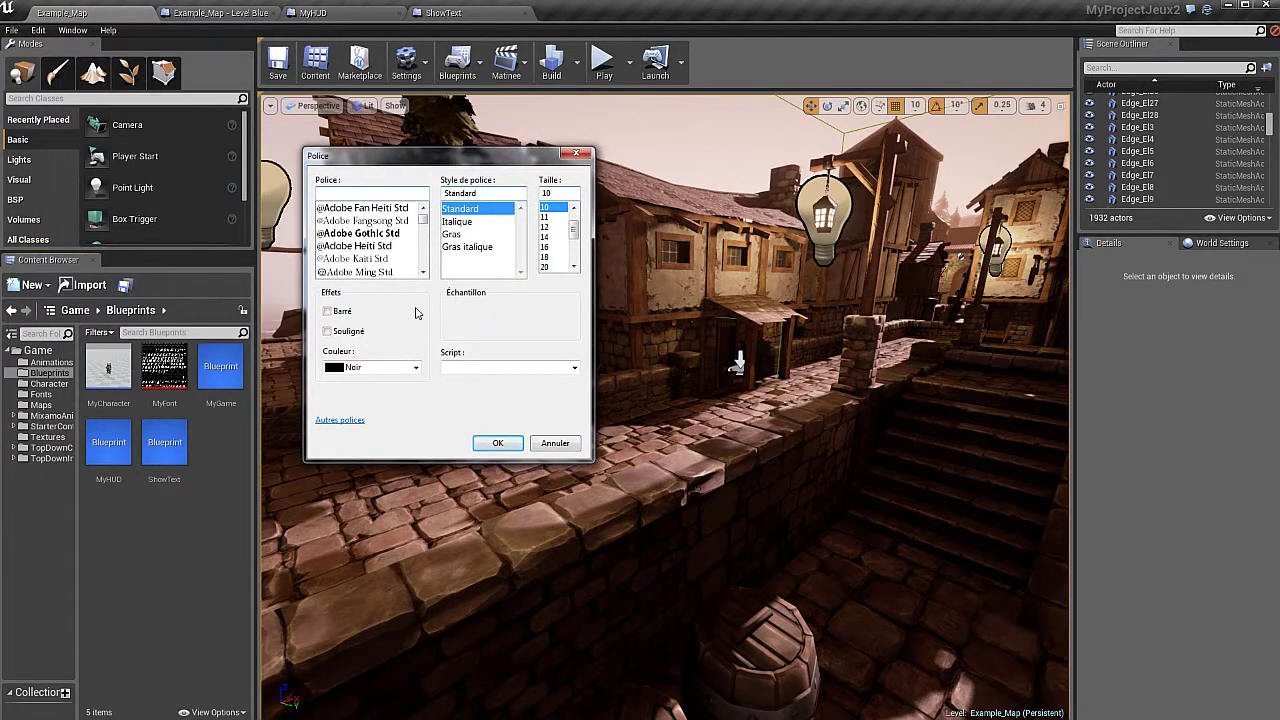
left_click(556, 443)
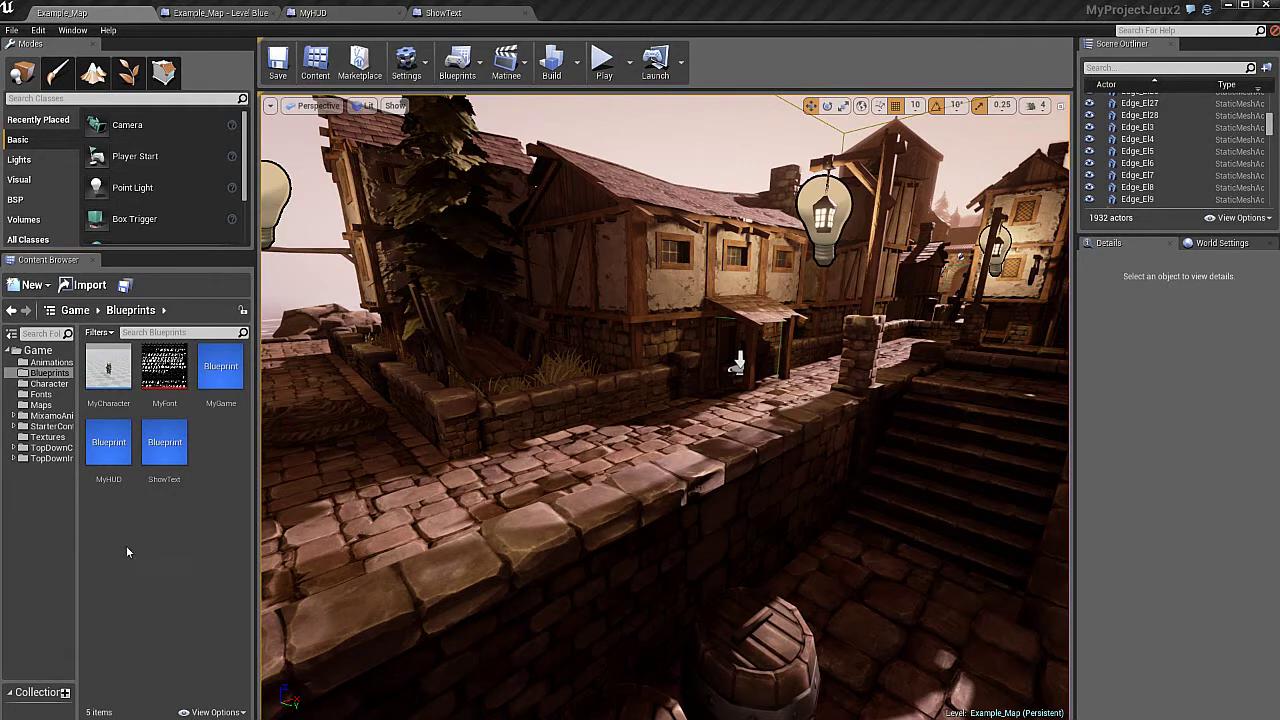
left_click(33, 285)
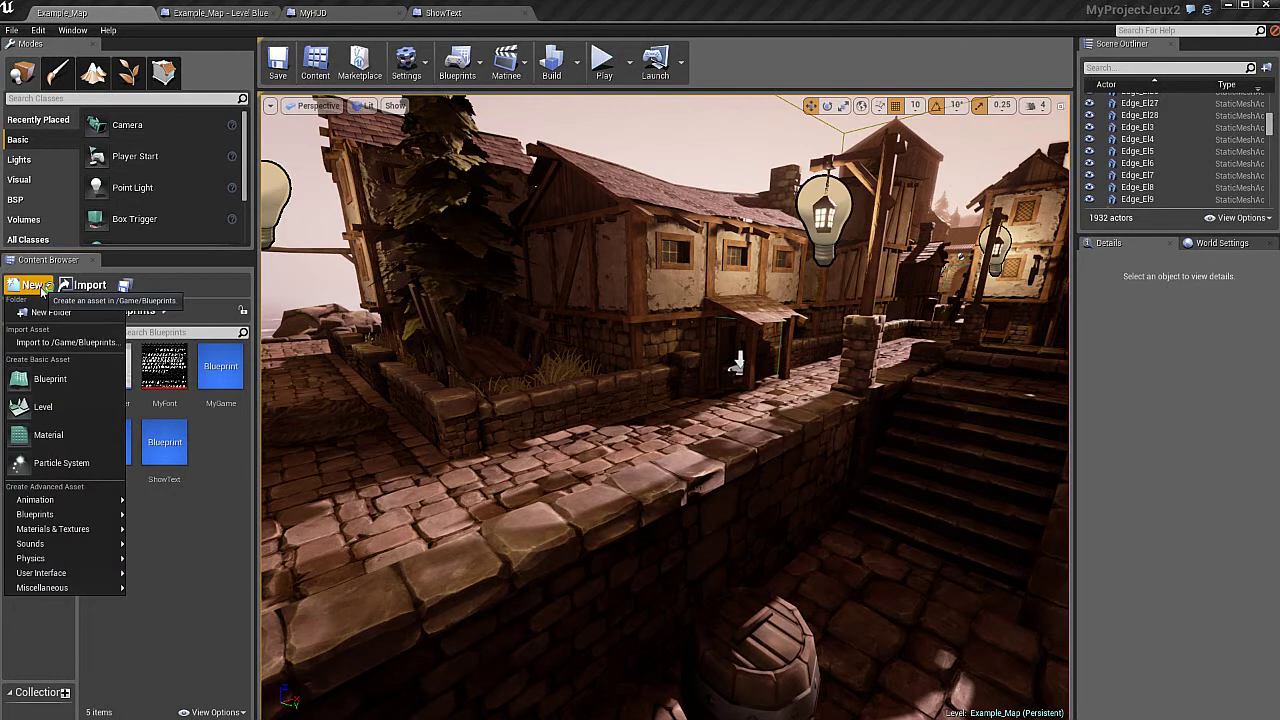
mouse_move(64, 514)
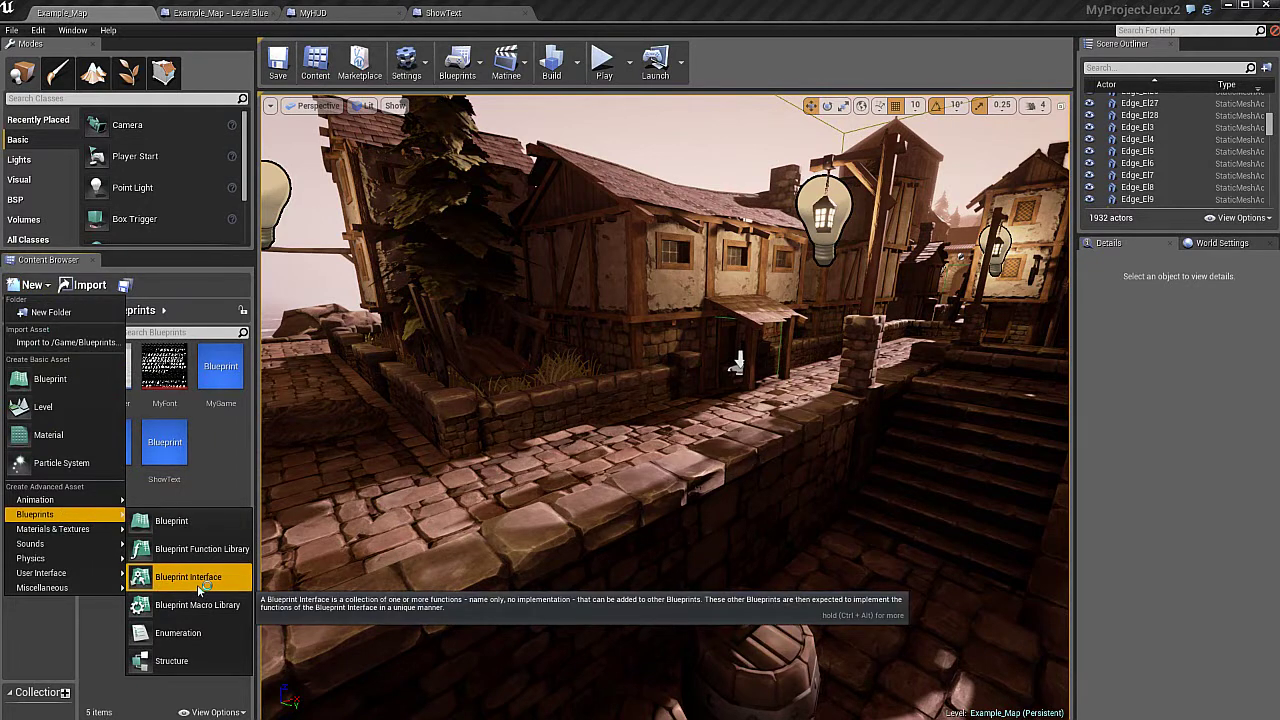
left_click(228, 459)
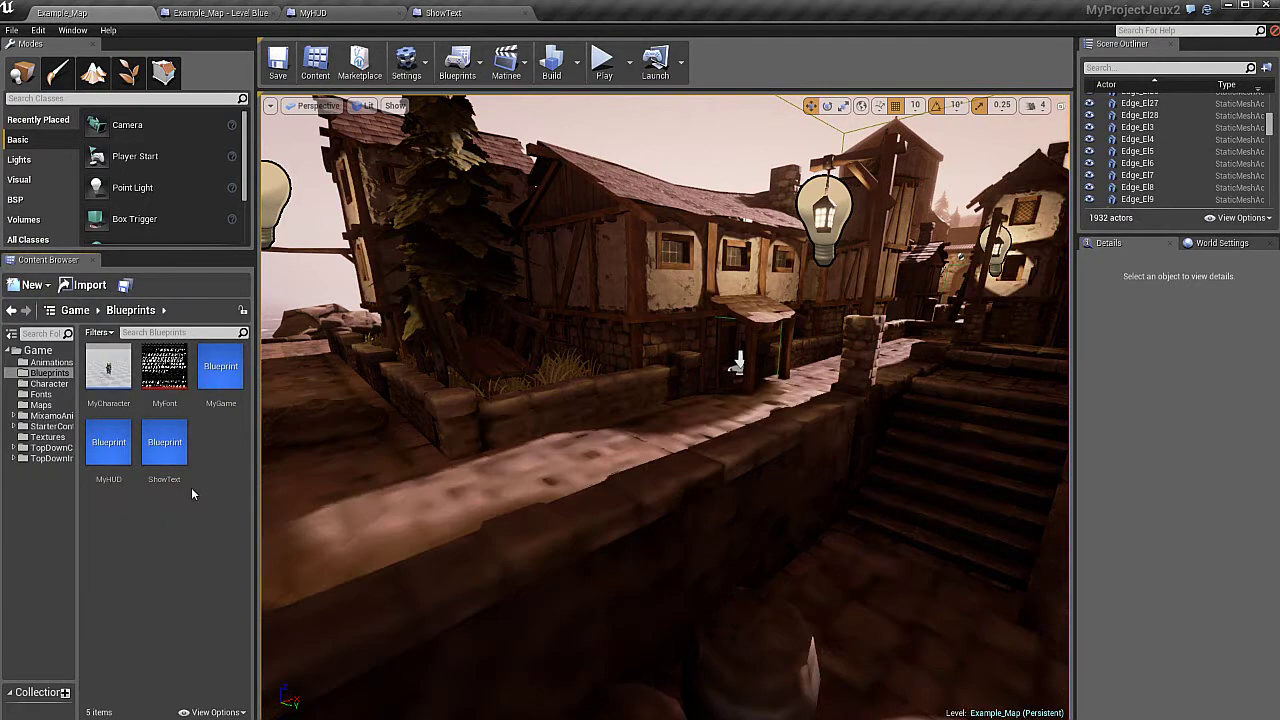
double_click(161, 443)
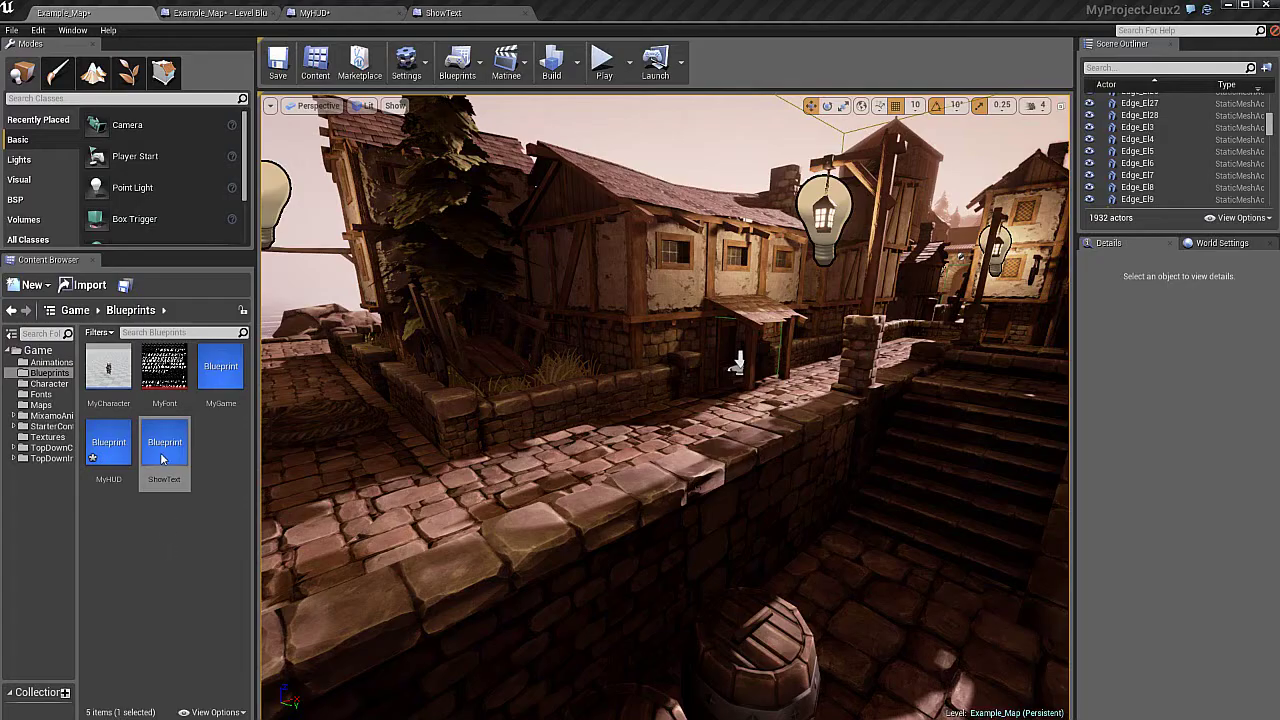
In ShowText, add a function, then delete the extra New Function 0, keeping Show Text 1.
double_click(172, 445)
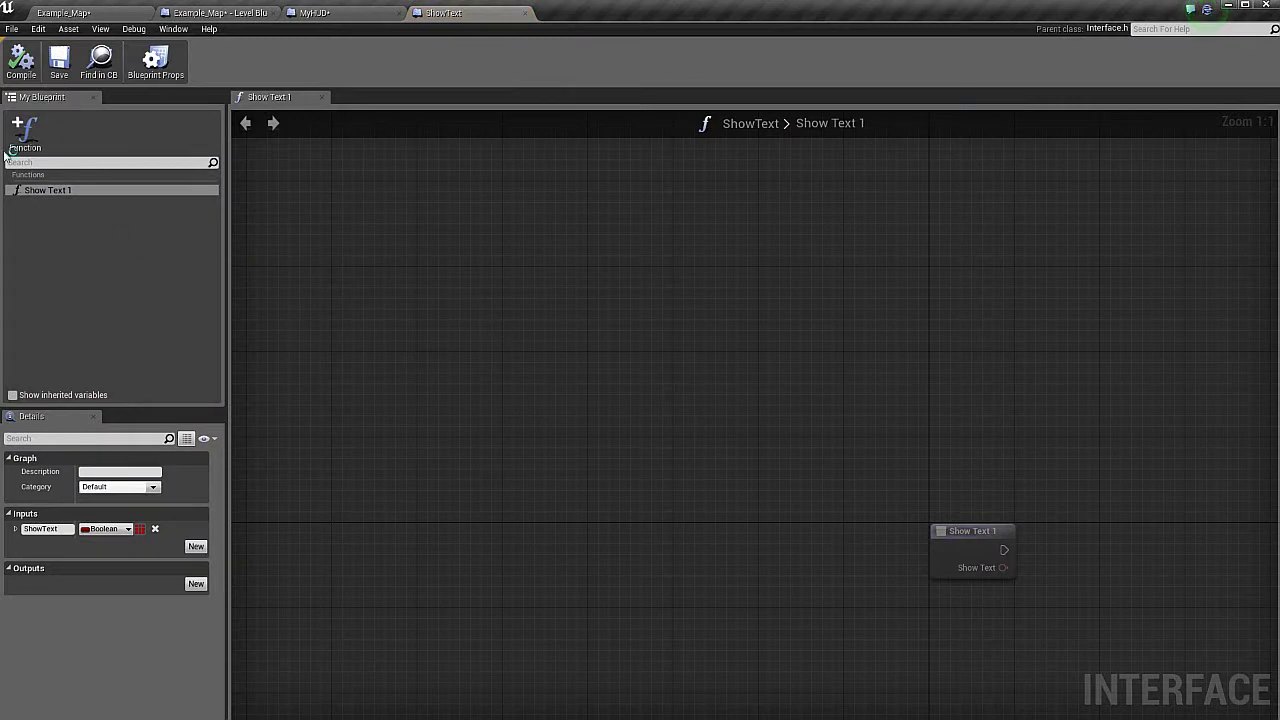
left_click(28, 138)
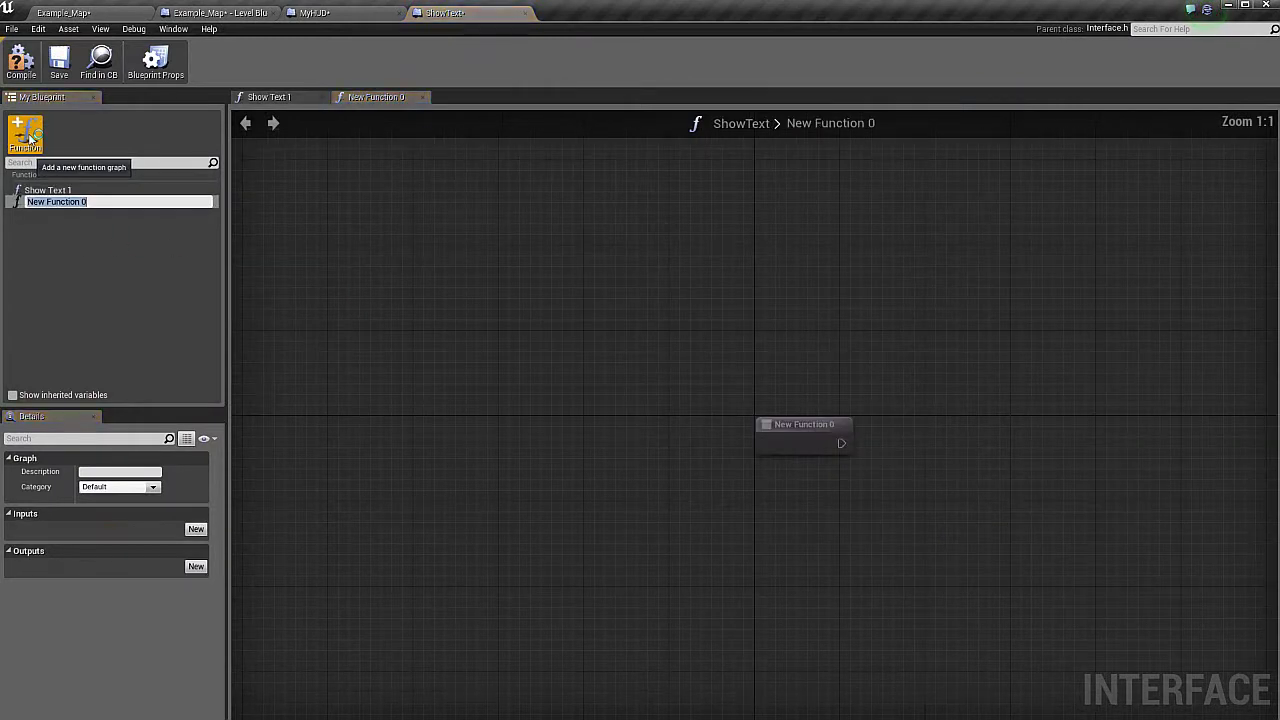
left_click(64, 268)
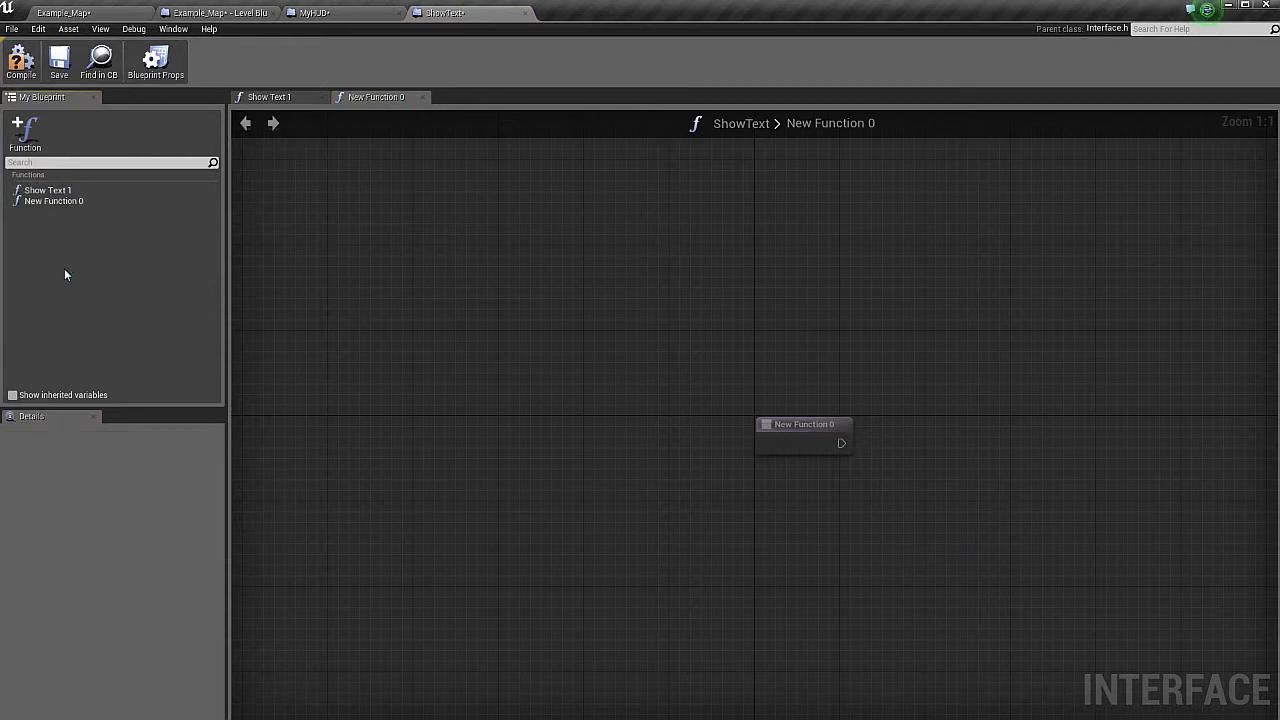
left_click(64, 202)
key("Delete")
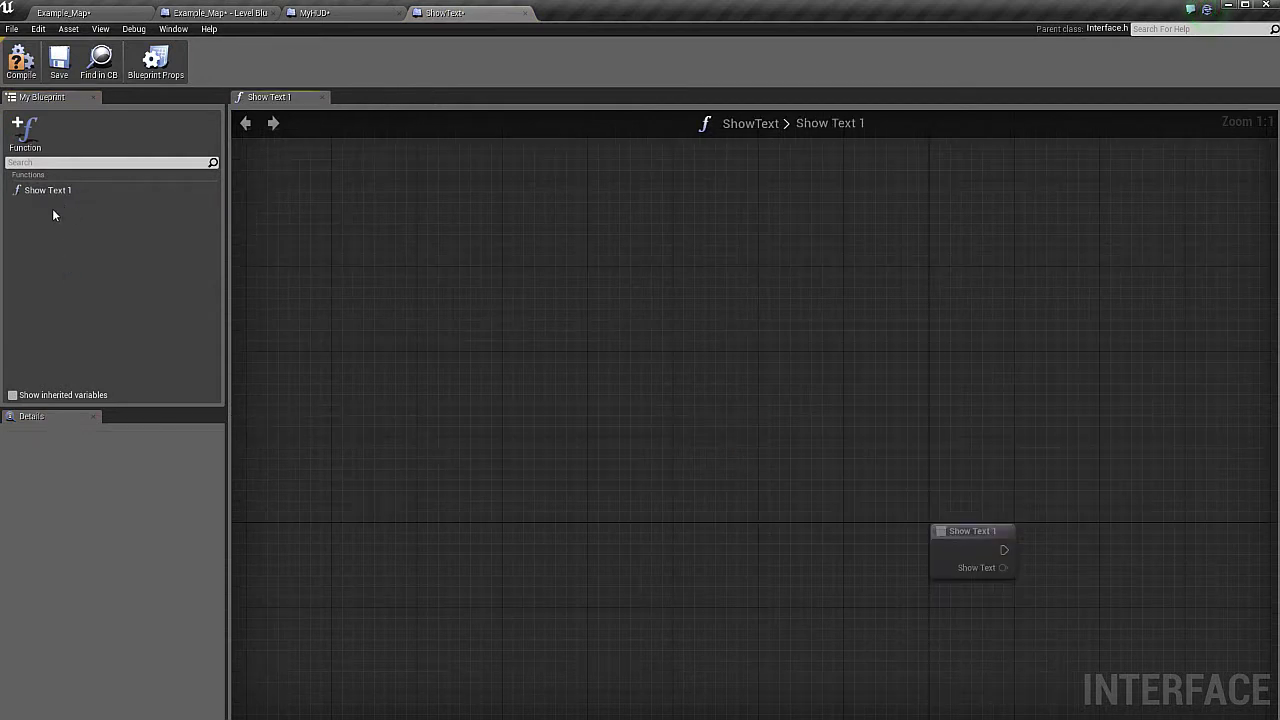
left_click(56, 192)
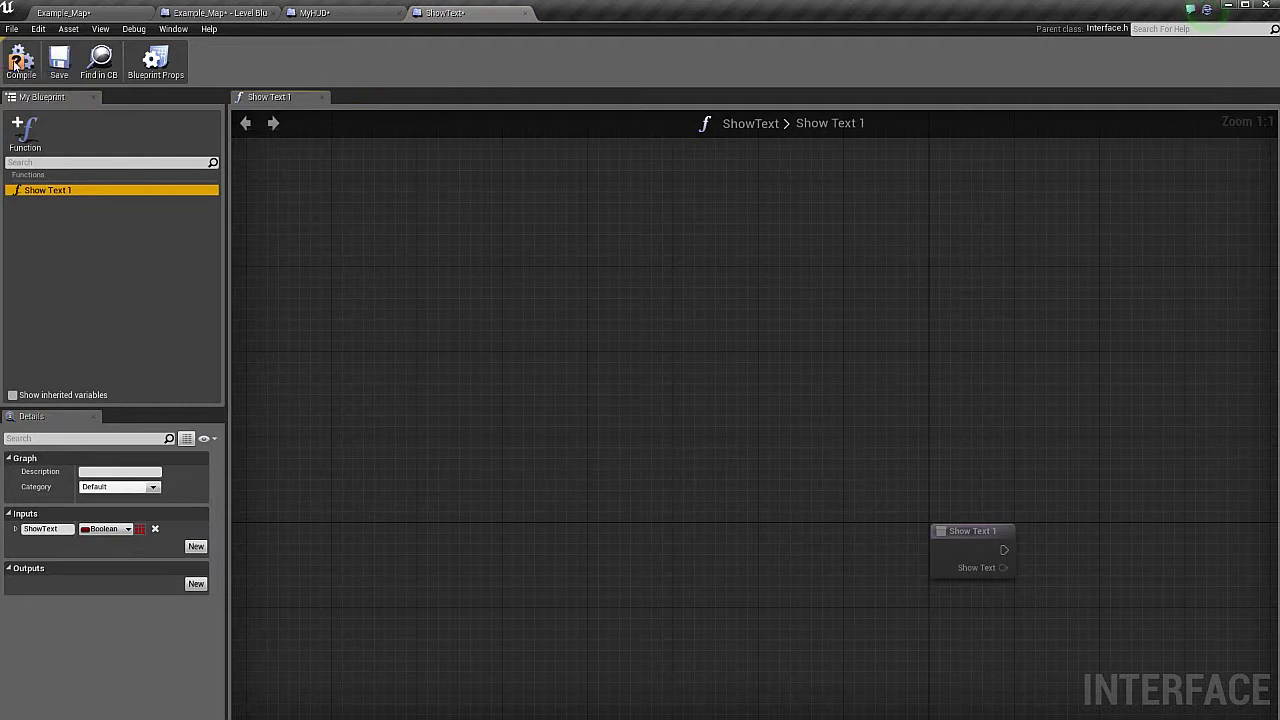
Compile and save the ShowText interface.
left_click(21, 62)
left_click(60, 65)
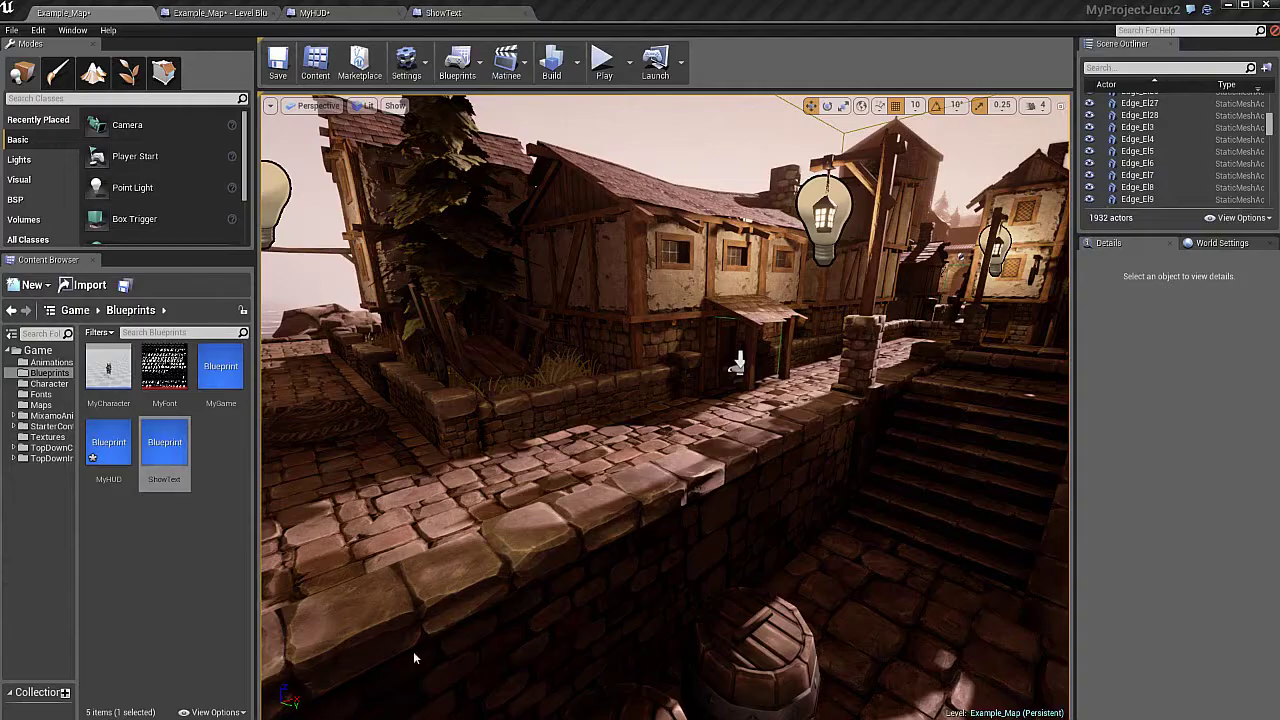
left_click(457, 62)
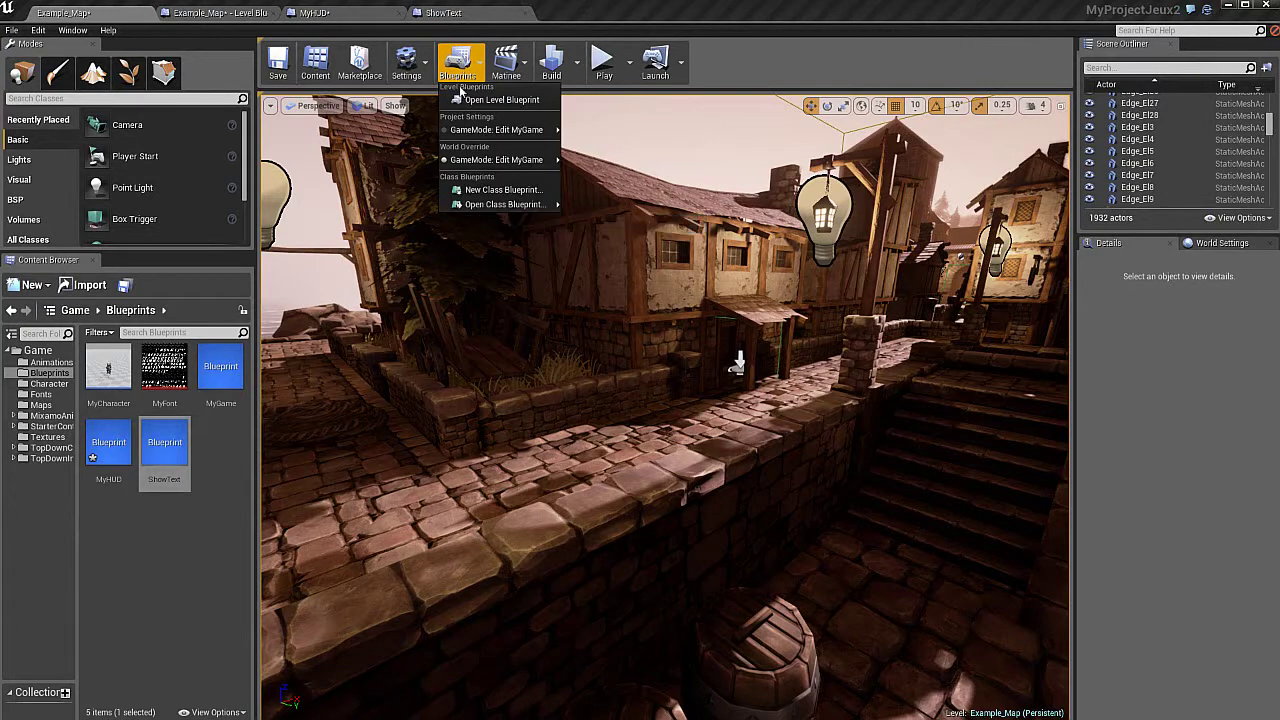
Open the Level Blueprint and zoom in on the Affichage titre + Texture maison de jean comment box.
left_click(492, 101)
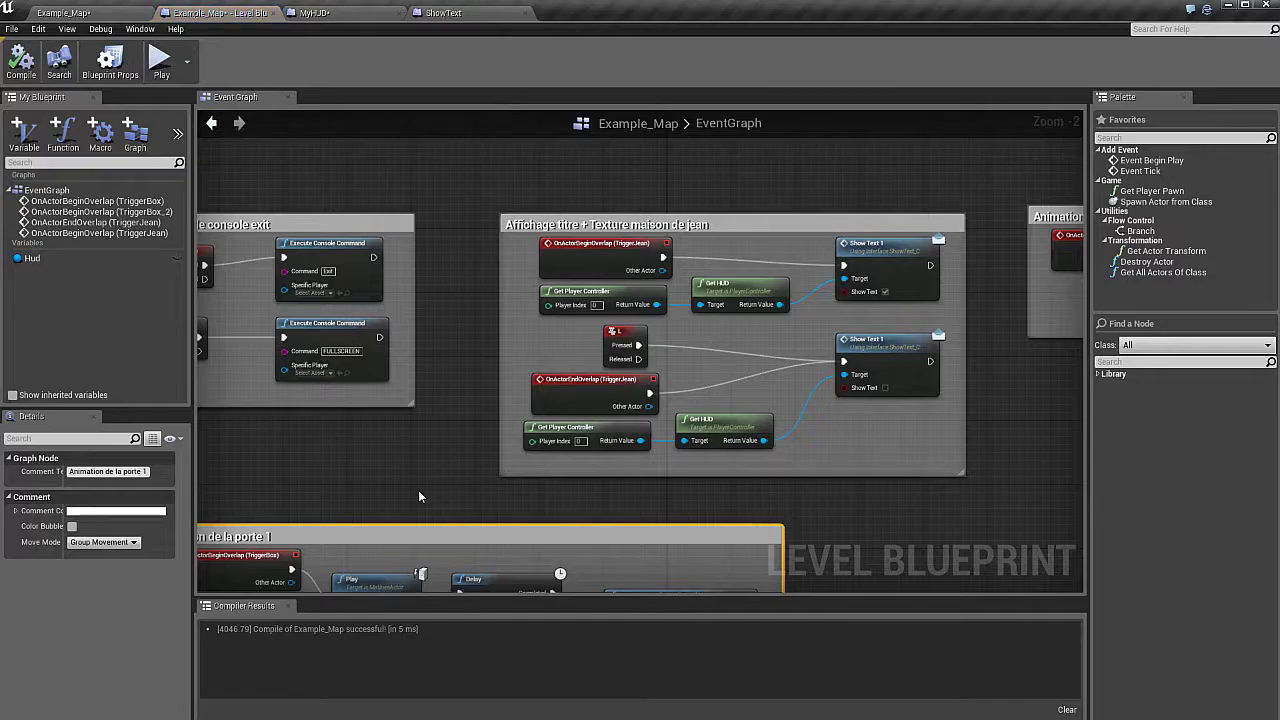
mouse_move(395, 472)
right_mouse_down()
mouse_move(520, 385)
mouse_move(297, 457)
right_mouse_up()
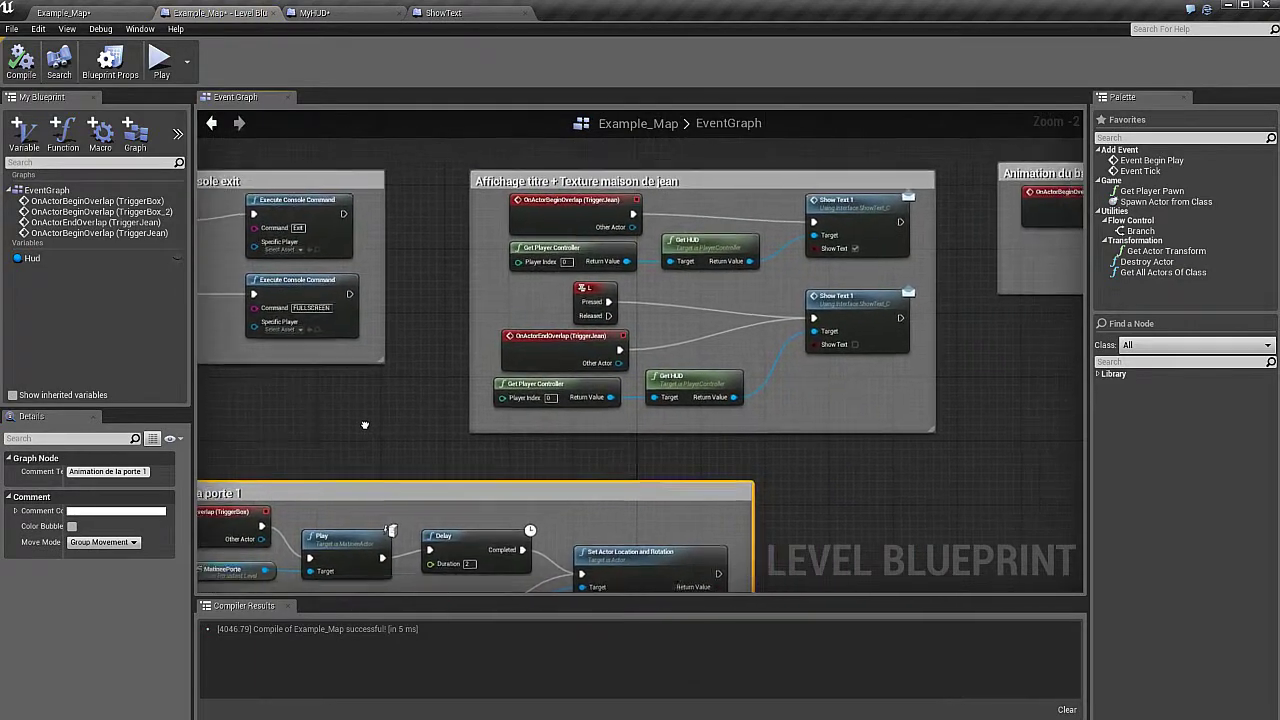
scroll(309, 452, "up", 2)
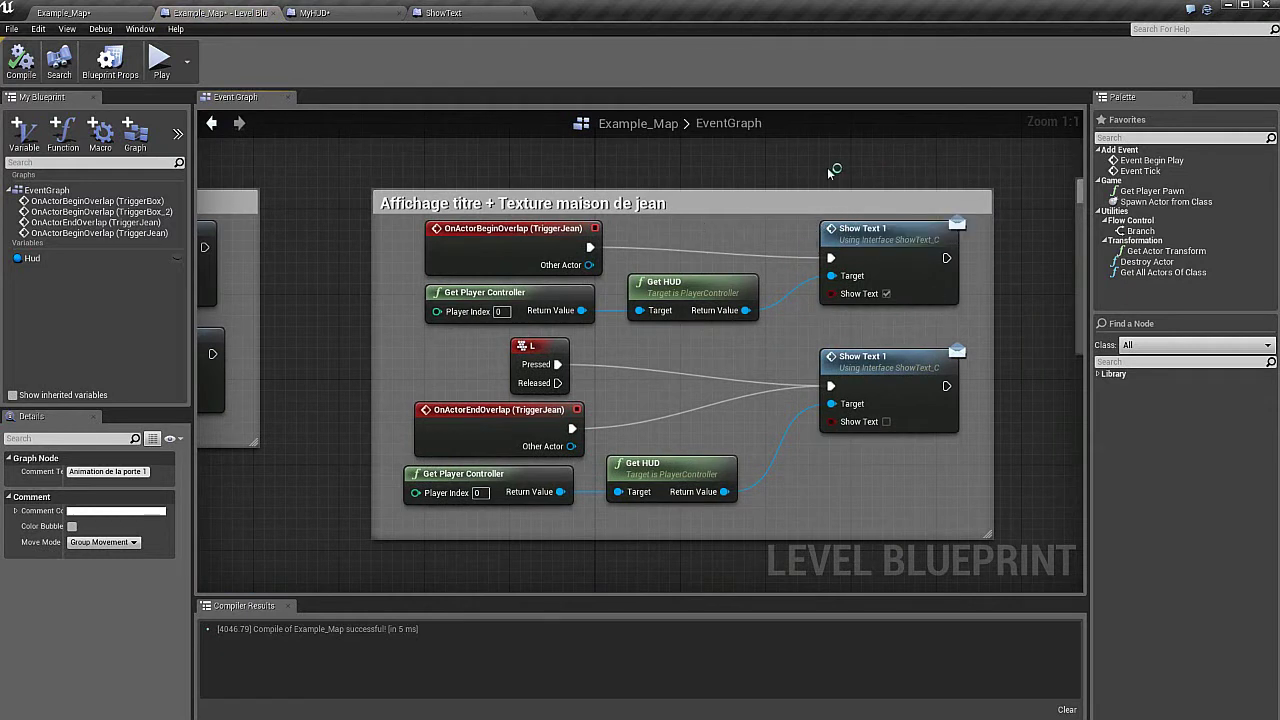
right_click_drag(640, 400, 590, 414)
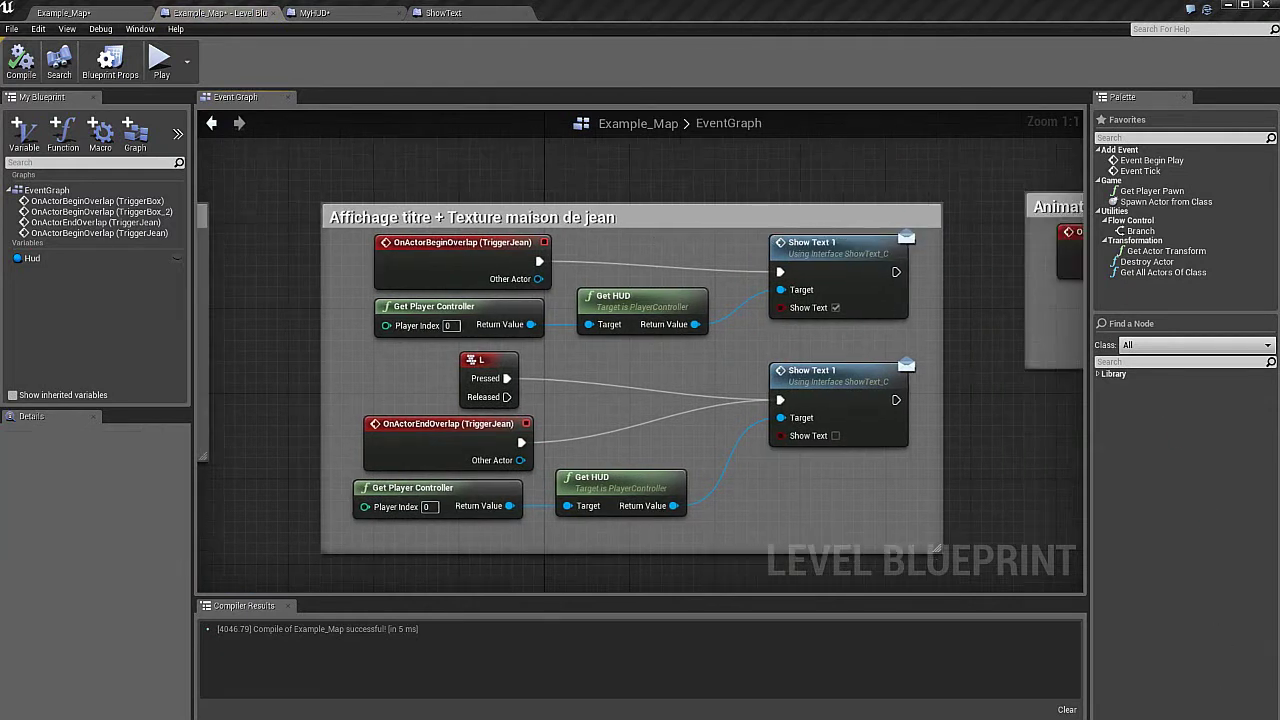
Browse Interface Messages > Show Text C without adding a node, then return to Example_Map.
right_click(628, 152)
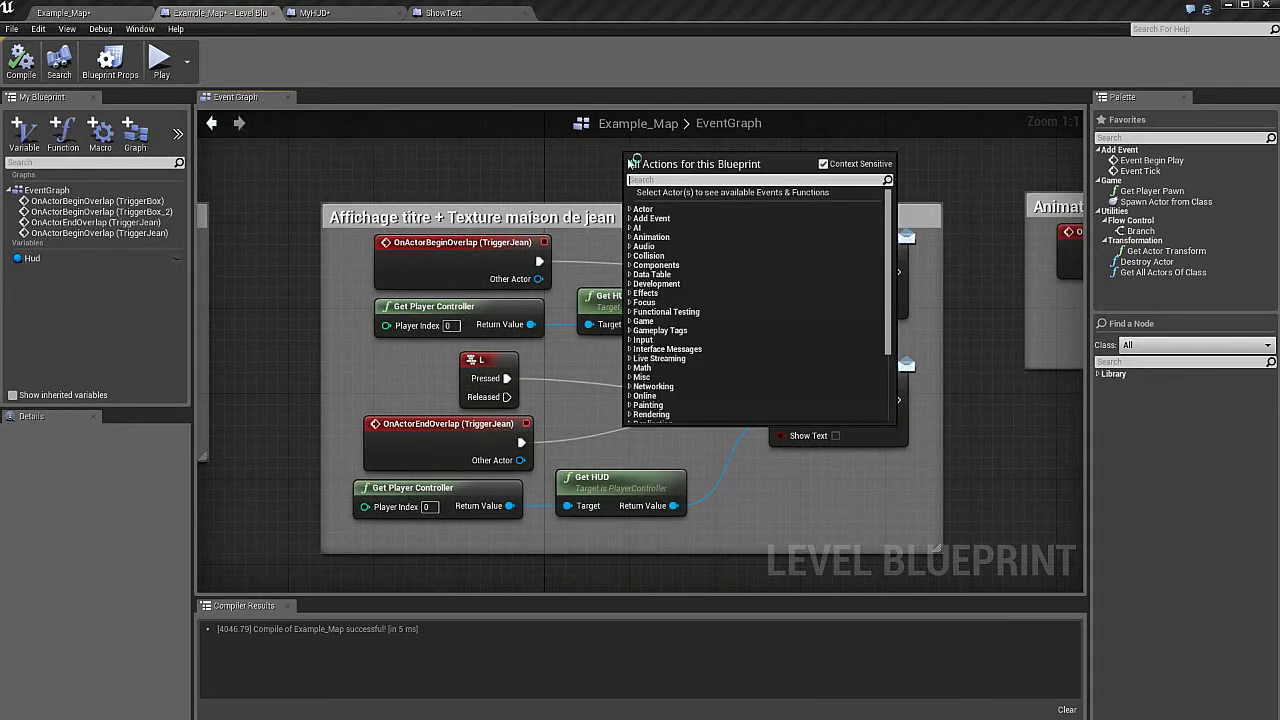
left_click(629, 349)
left_click(636, 368)
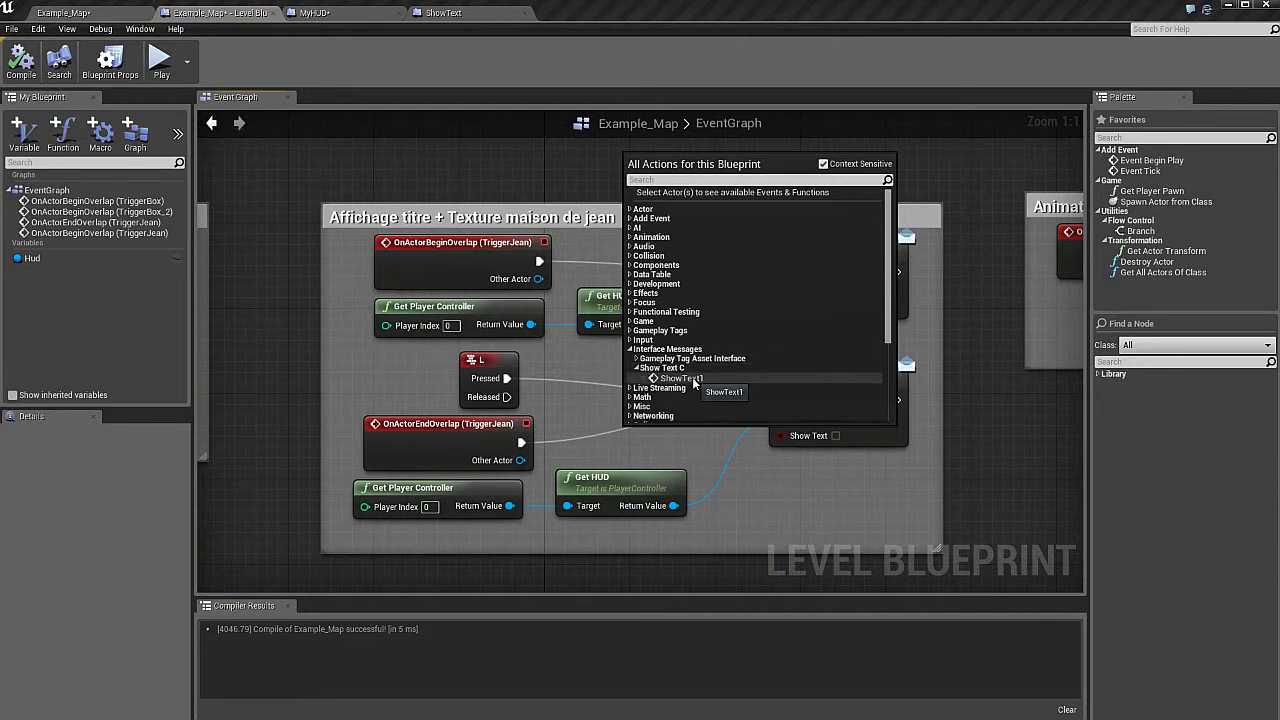
left_click(927, 175)
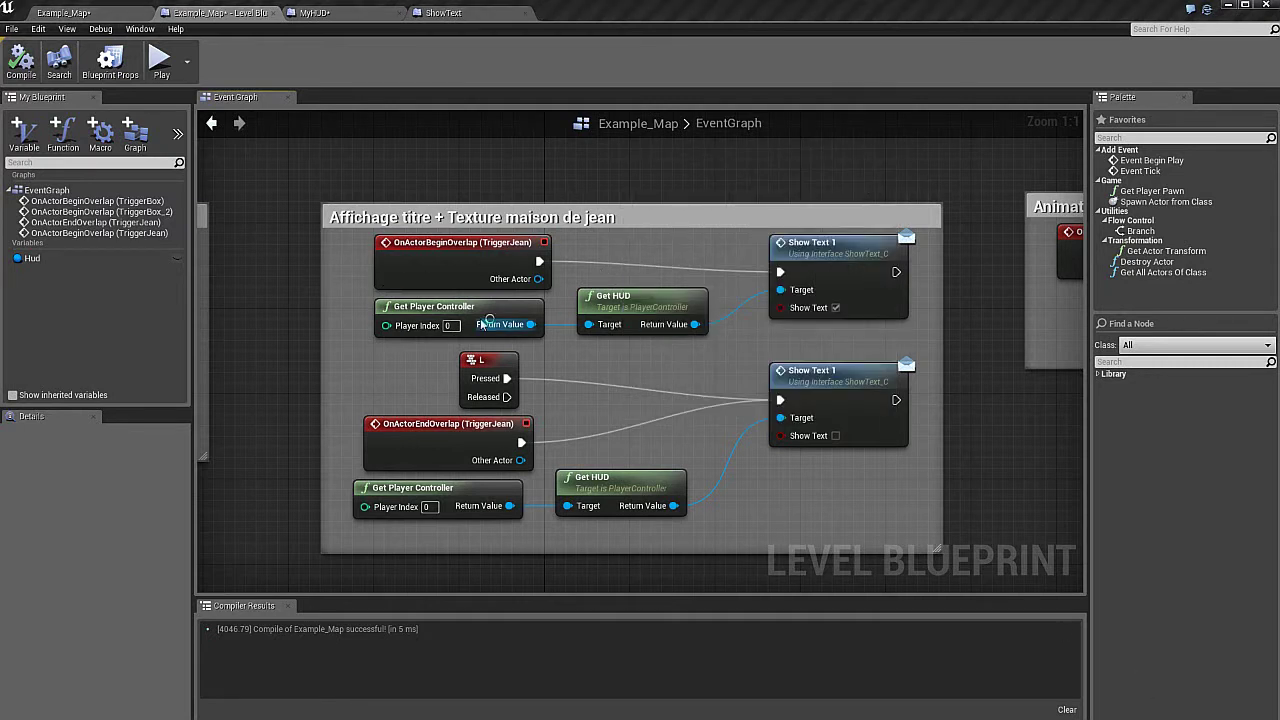
left_click(63, 12)
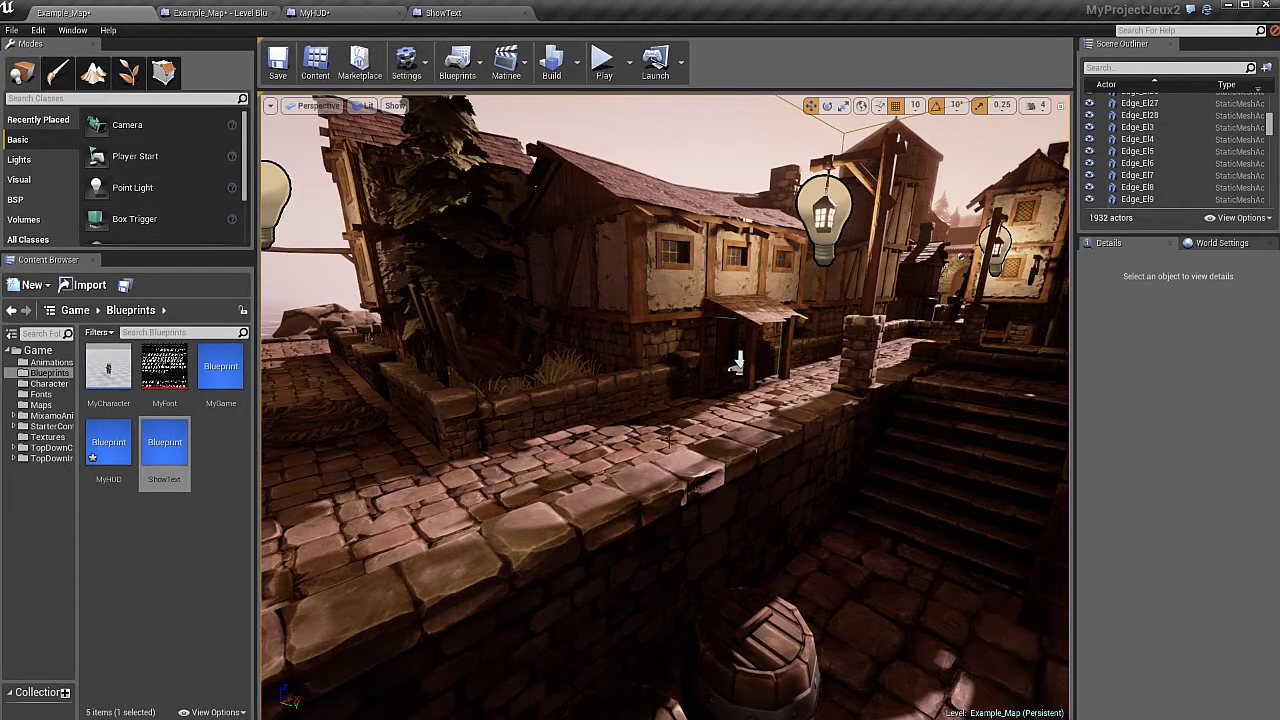
Select TriggerJean in the viewport, then switch back to MyHUD's Event Graph.
left_click(737, 364)
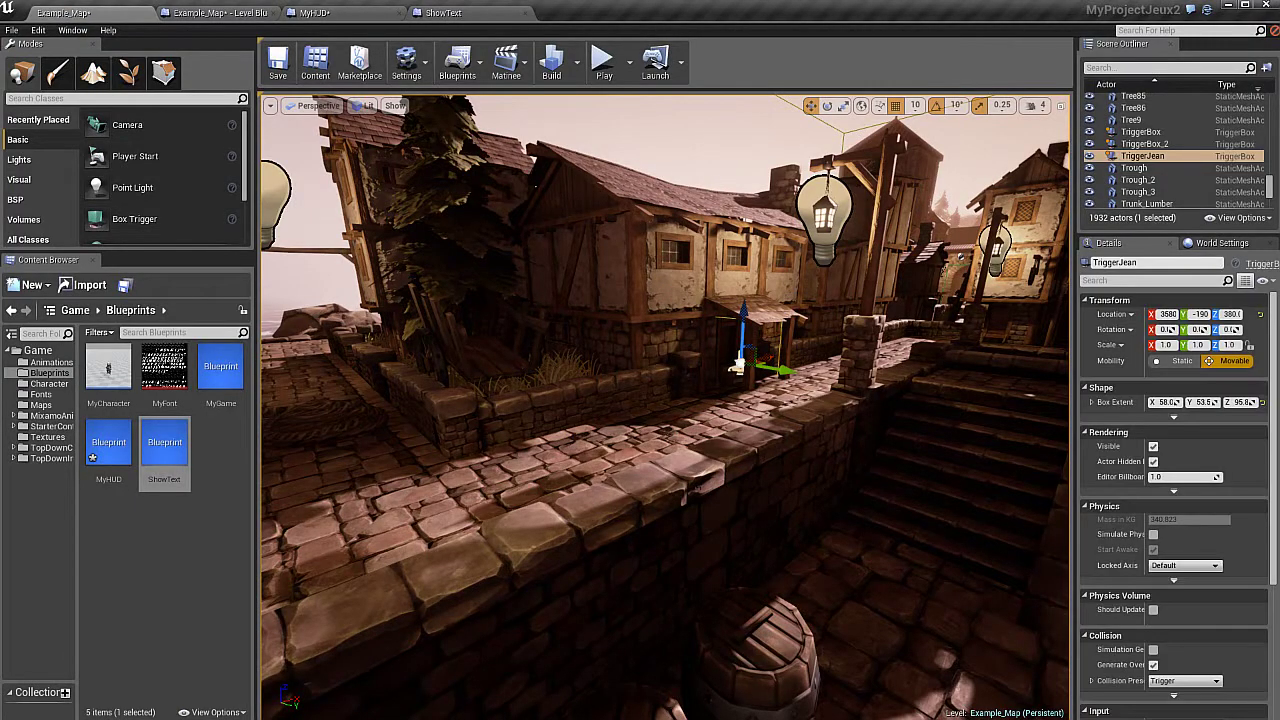
left_click(212, 13)
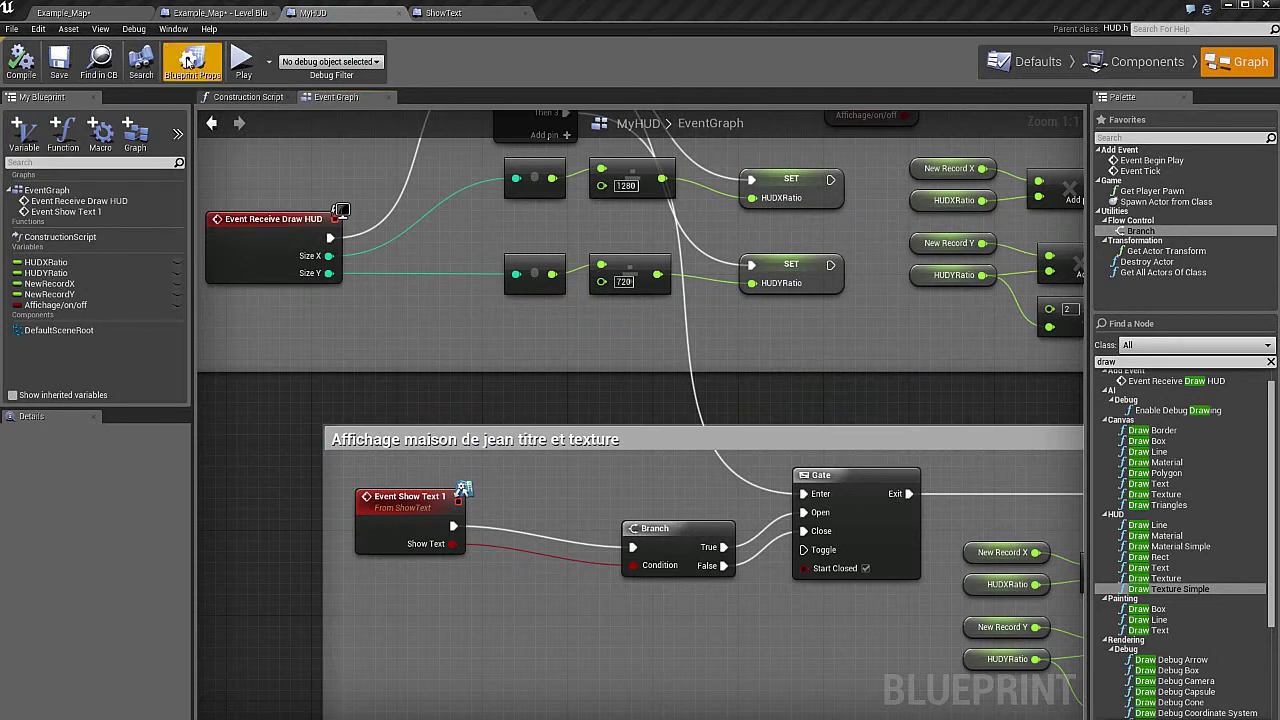
Open MyHUD's Class Settings and confirm Show Text is listed under Interfaces, adding nothing.
left_click(186, 63)
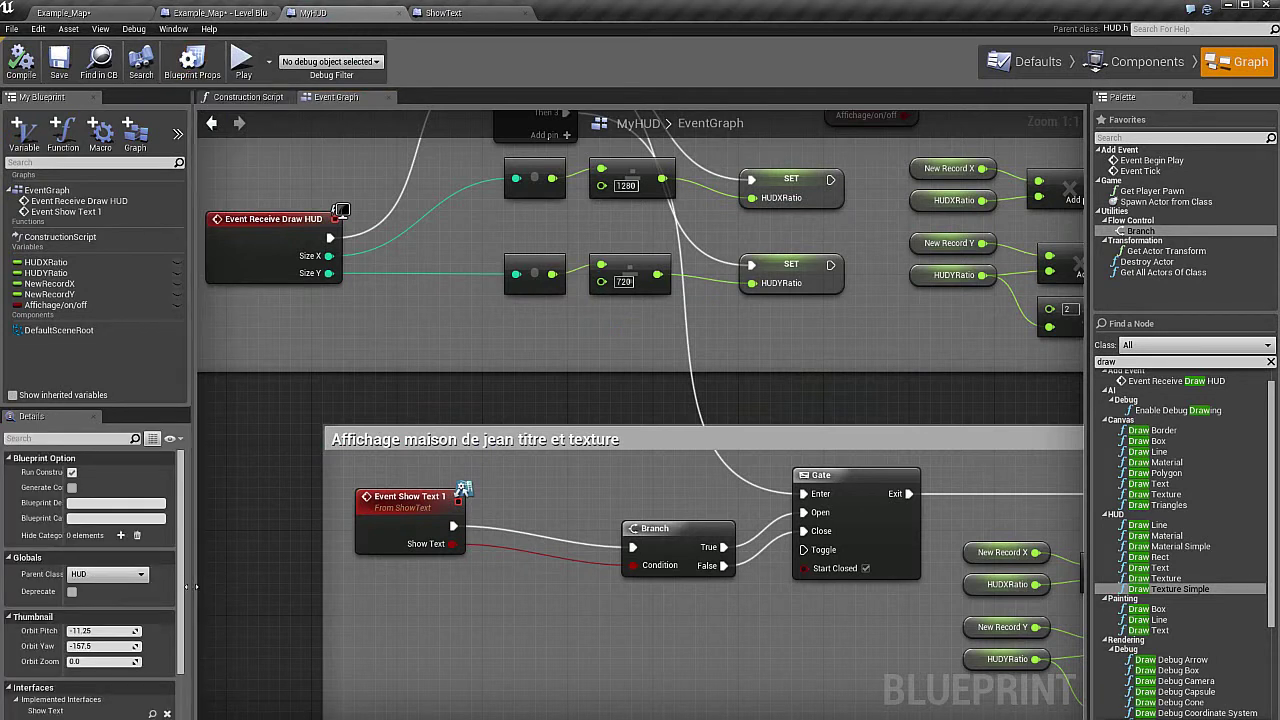
scroll(183, 598, "down", 2)
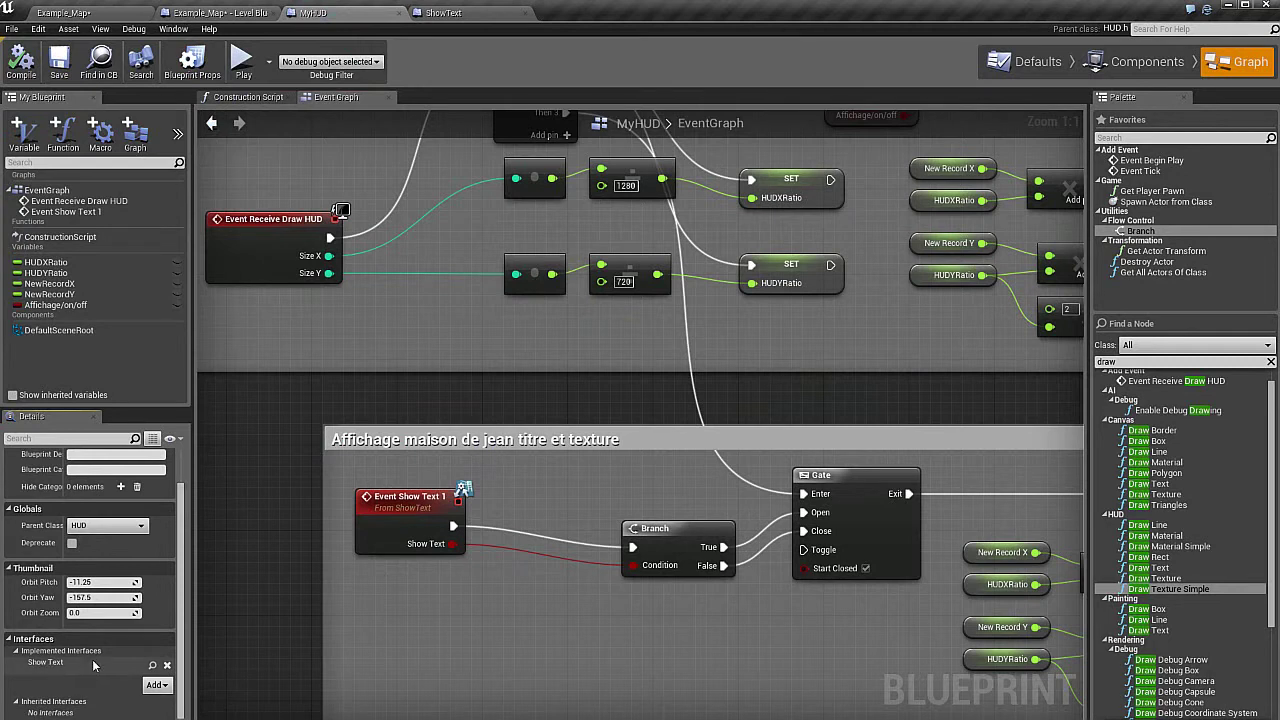
left_click(155, 686)
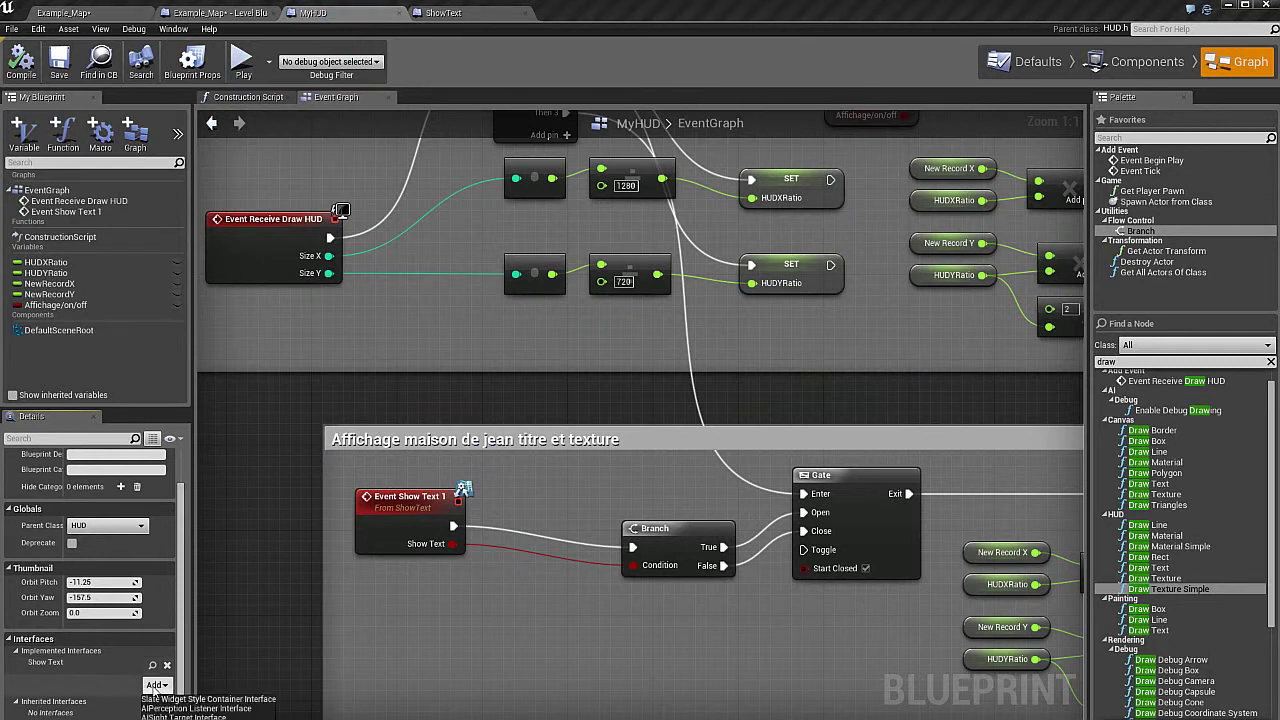
left_click(258, 592)
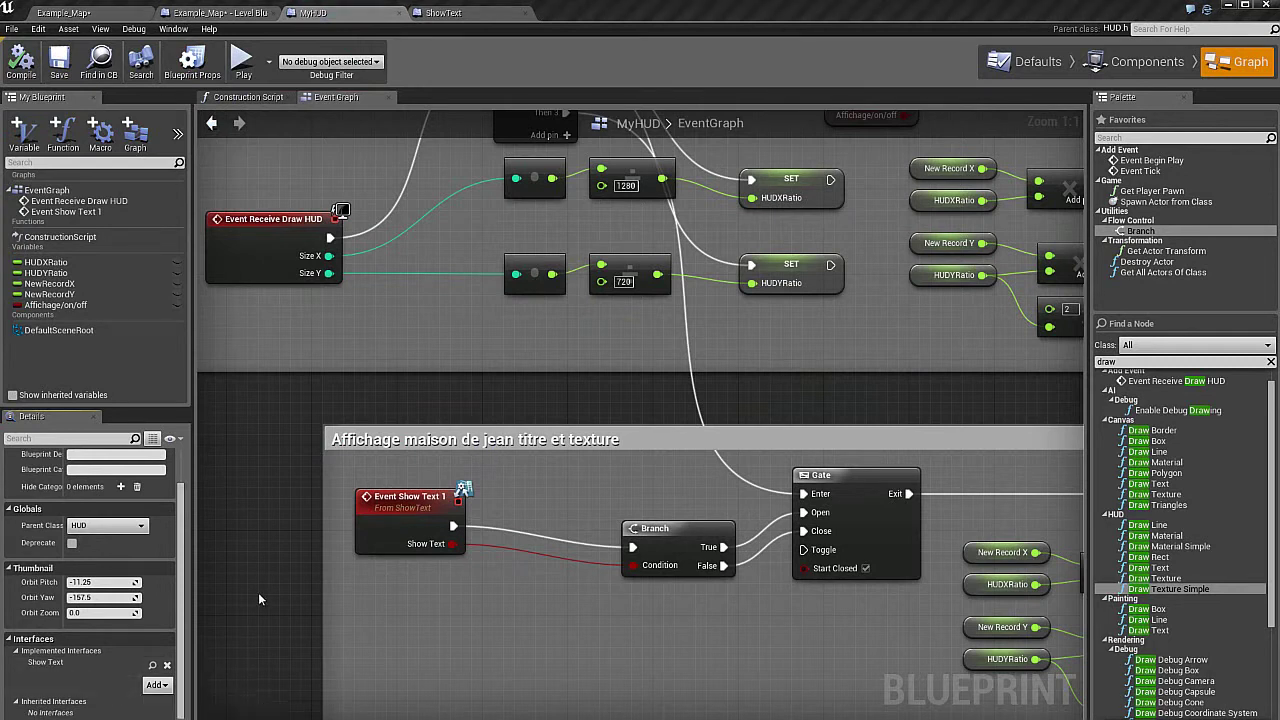
scroll(340, 211, "down", 3)
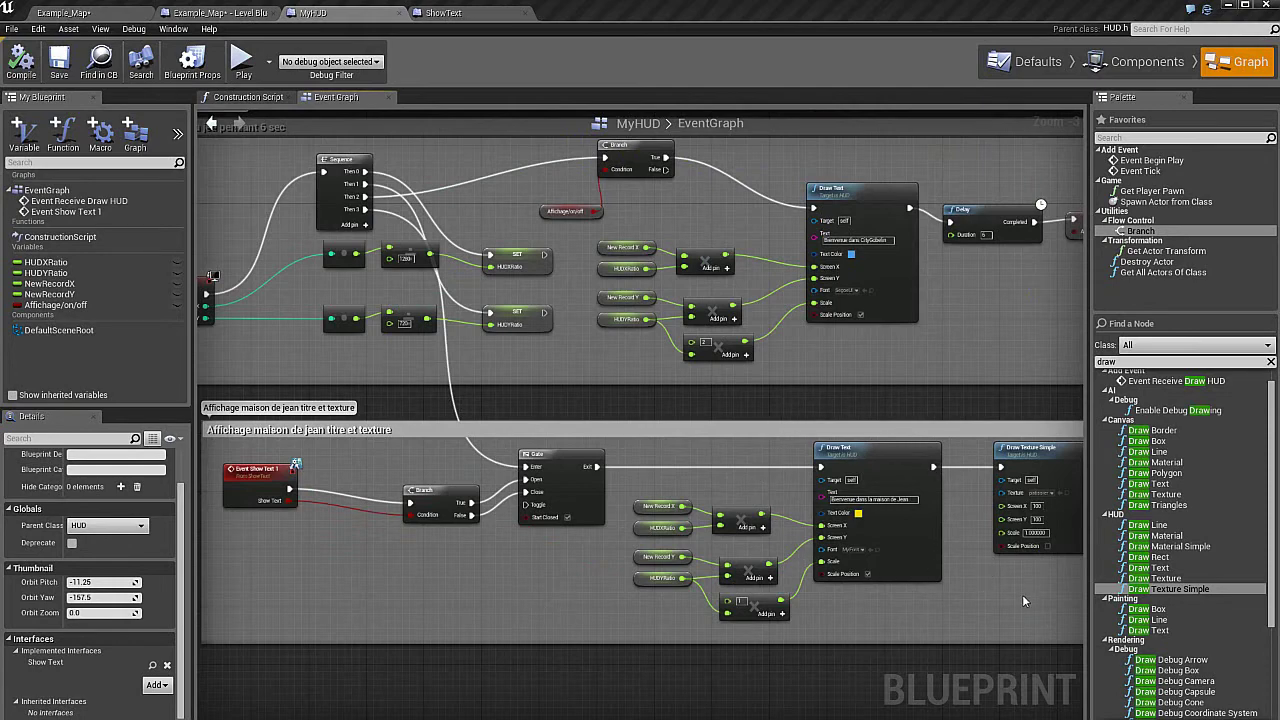
Zoom and pan the graph to frame Jean's house Draw Text and Draw Texture Simple nodes.
scroll(932, 604, "up", 2)
scroll(880, 610, "up", 1)
scroll(819, 618, "up", 2)
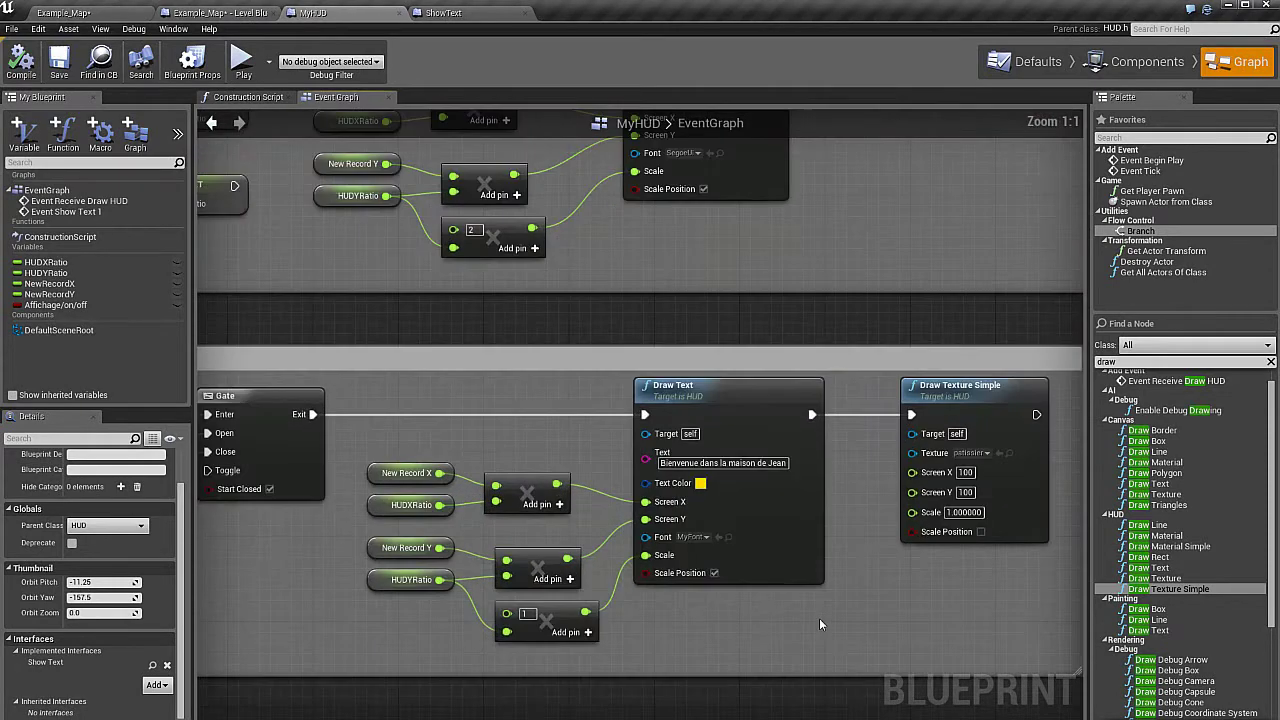
right_click_drag(931, 620, 816, 625)
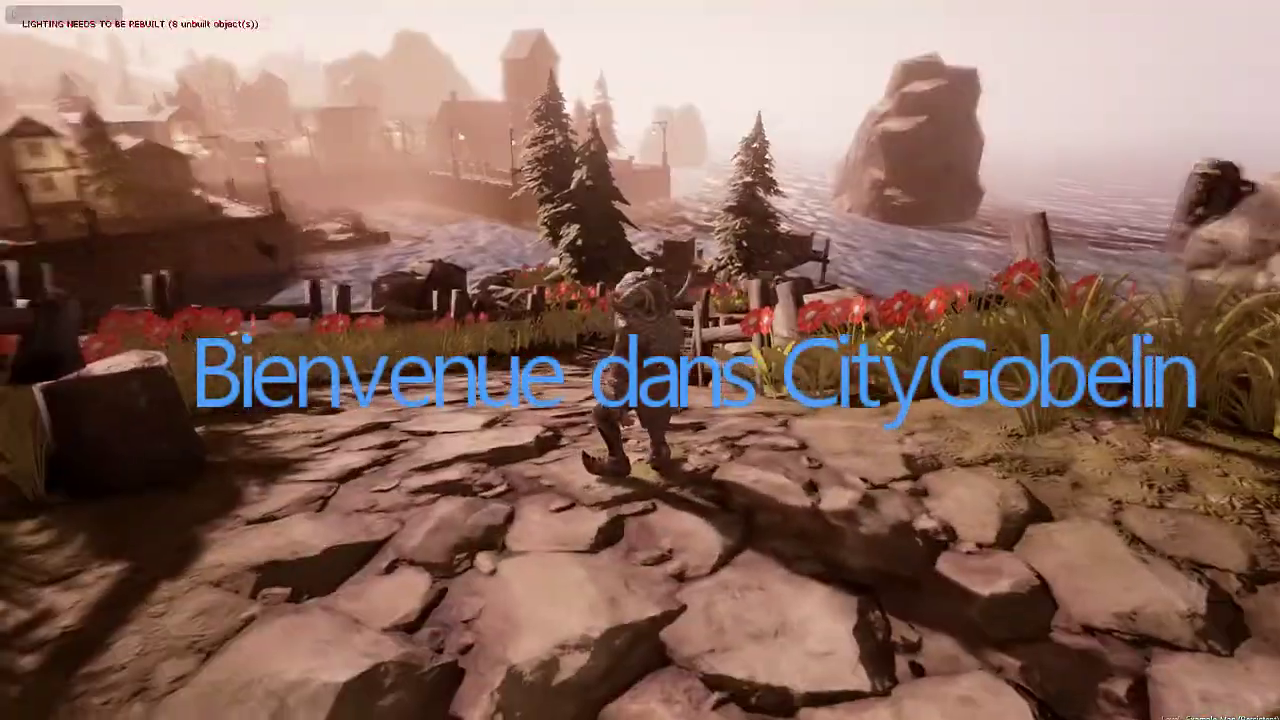
Walk the goblin past the fence, along the wooden dock, and onto the rowboat.
key("w")
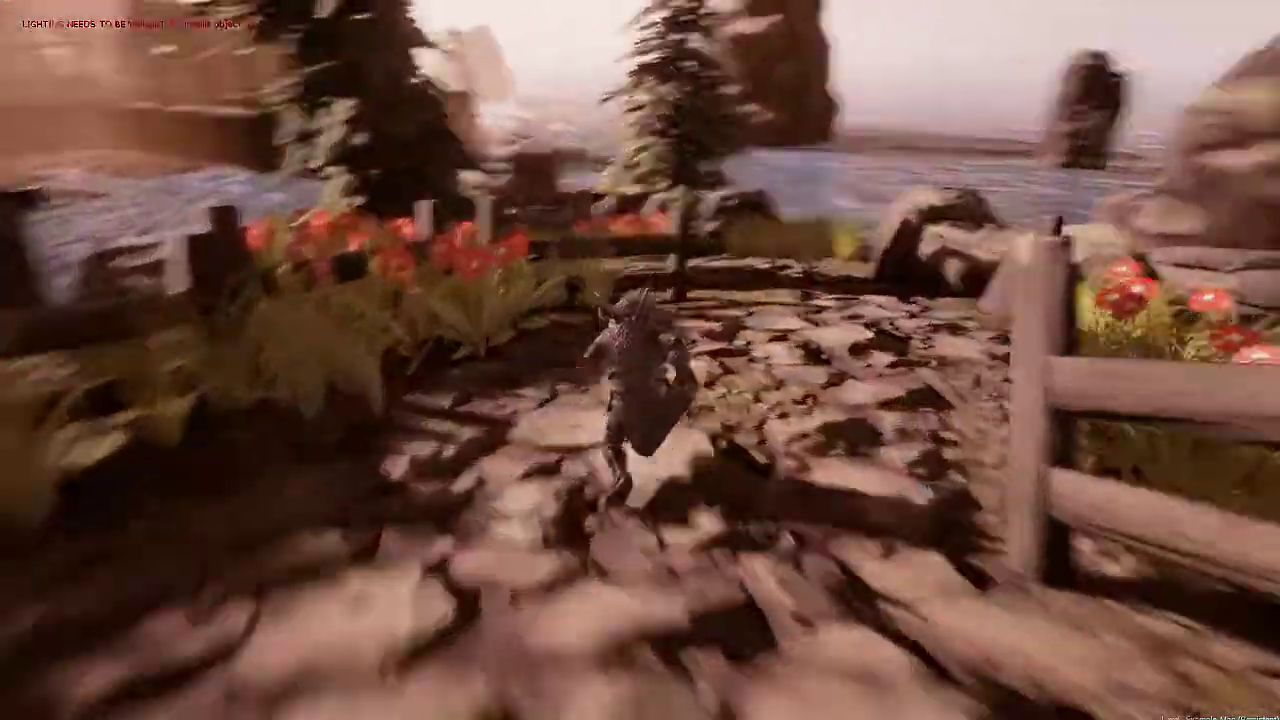
key("w")
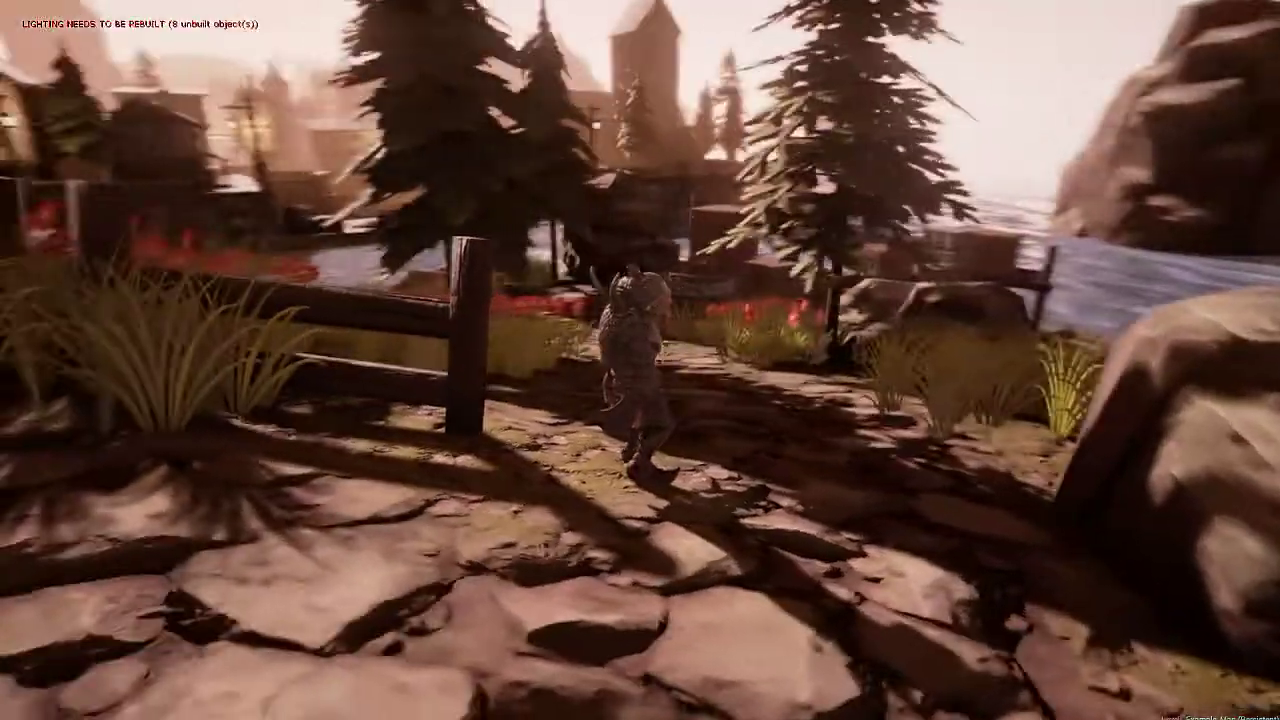
key("w")
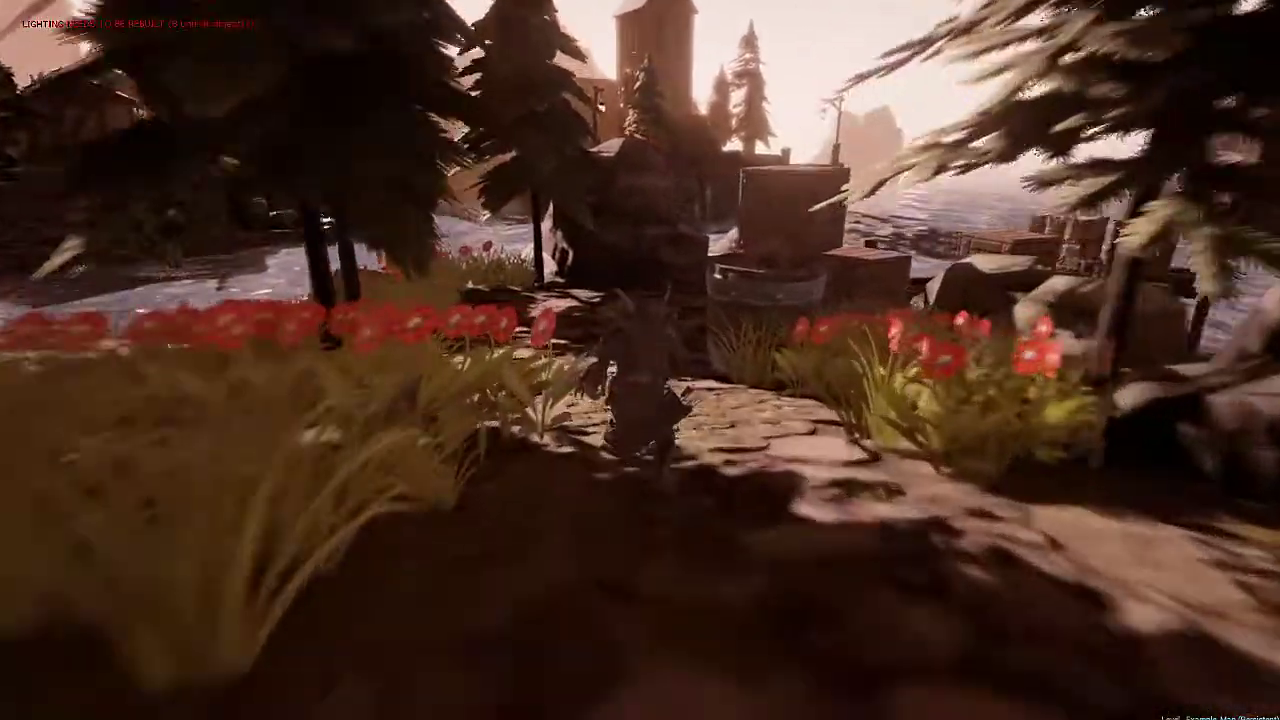
key("w")
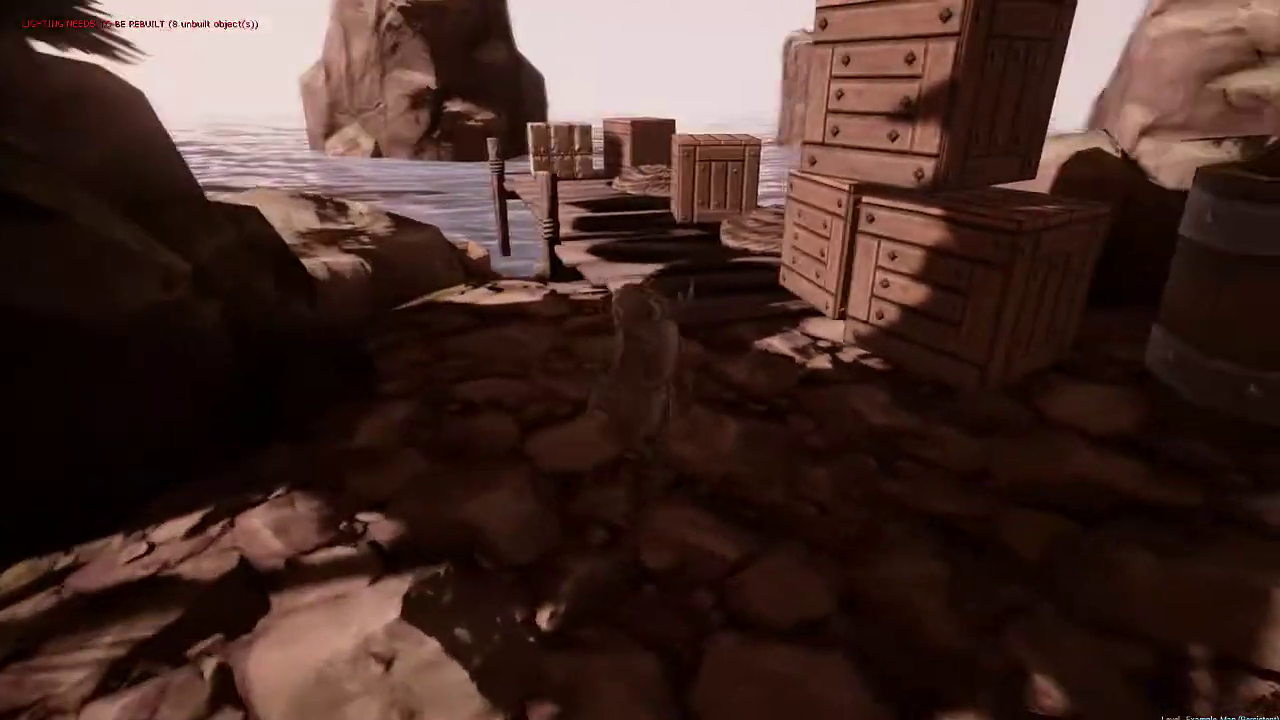
key("w")
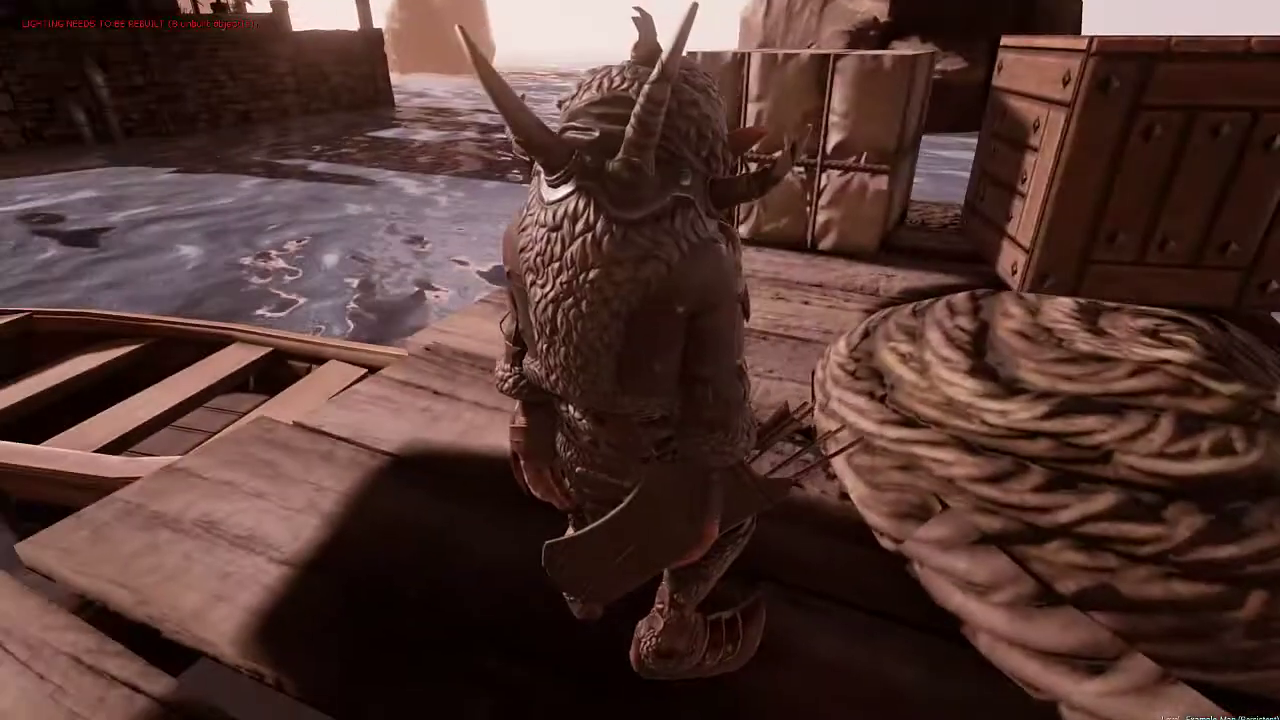
key("w")
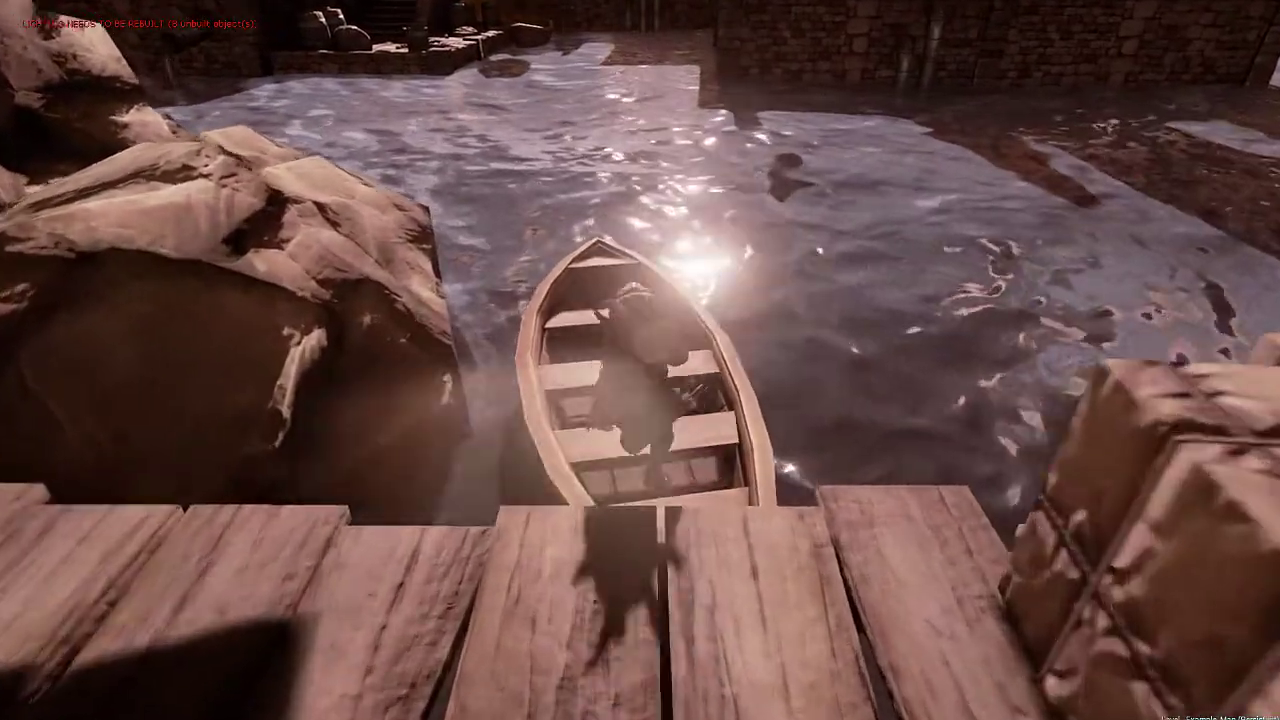
key("w")
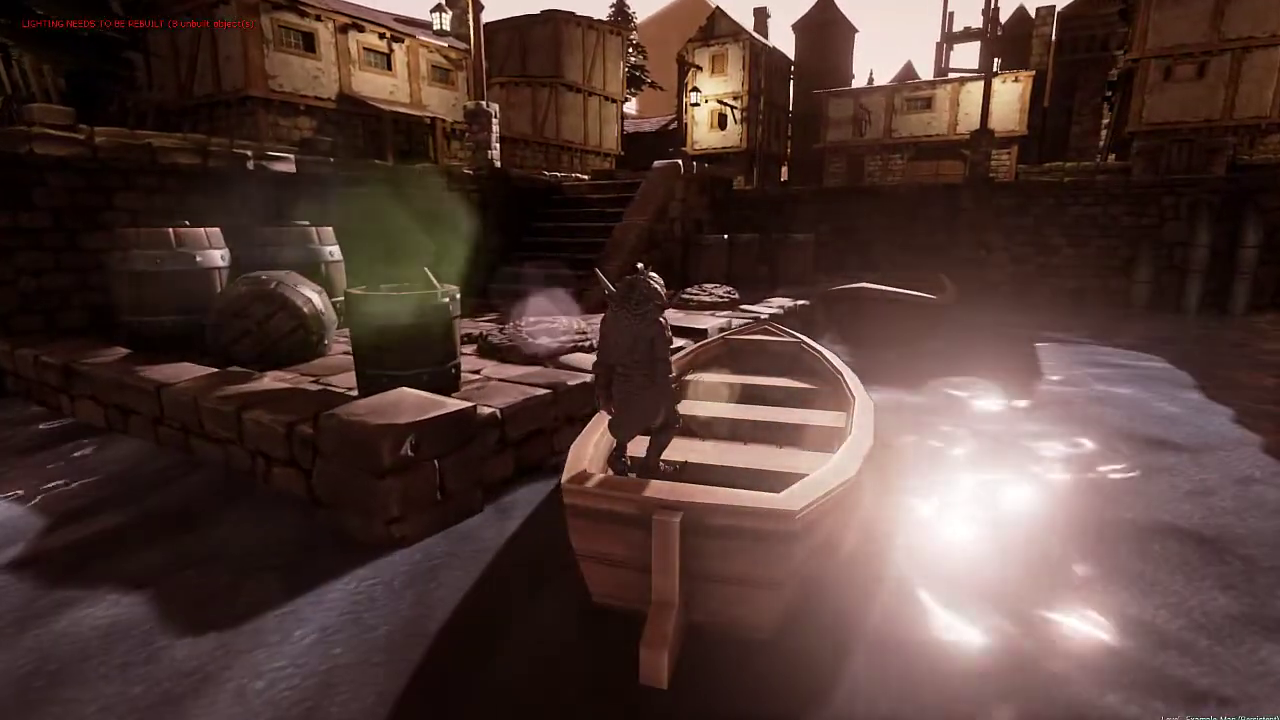
Hop off the boat, climb the stone stairs, and walk into Jean's house trigger.
key("w")
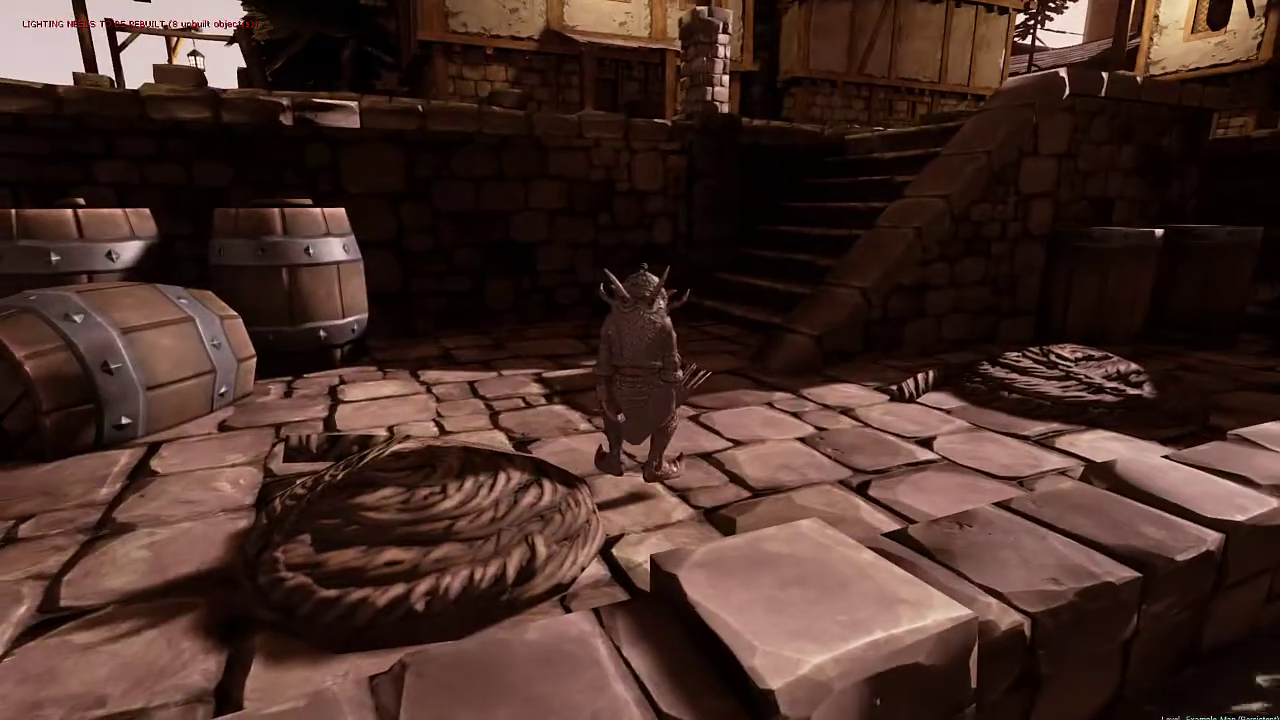
key("w")
key("w")
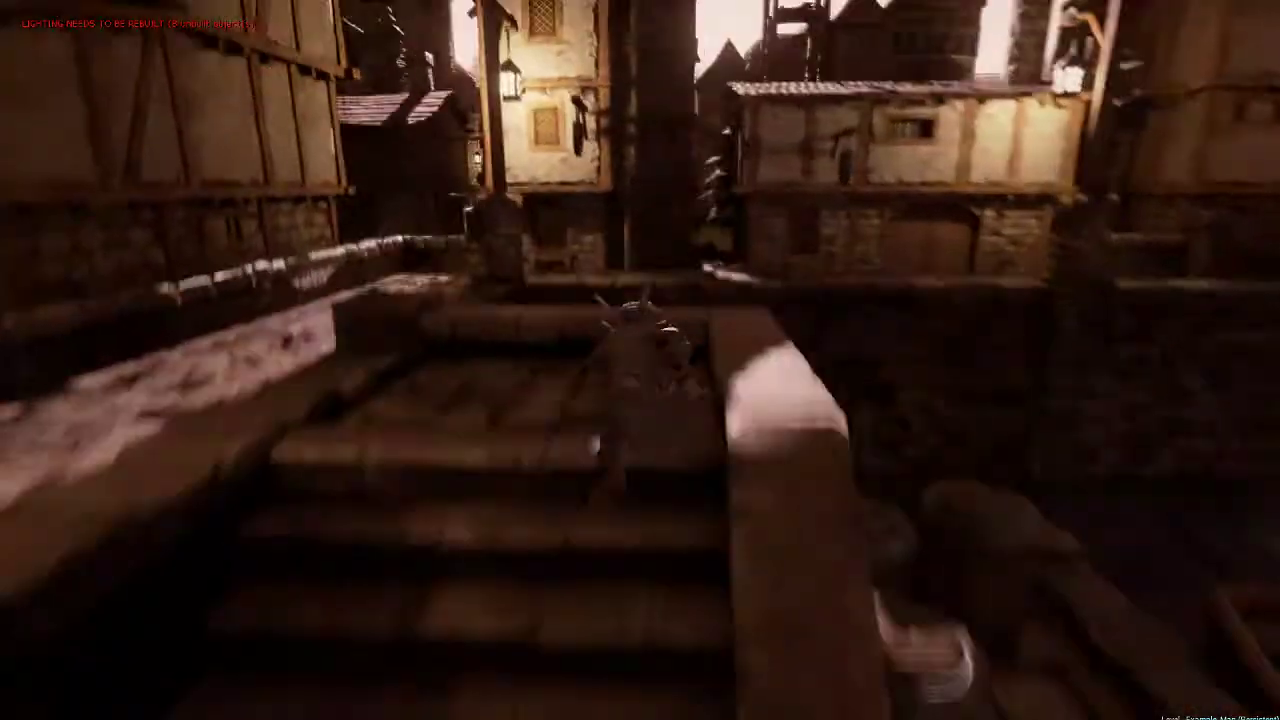
key("w")
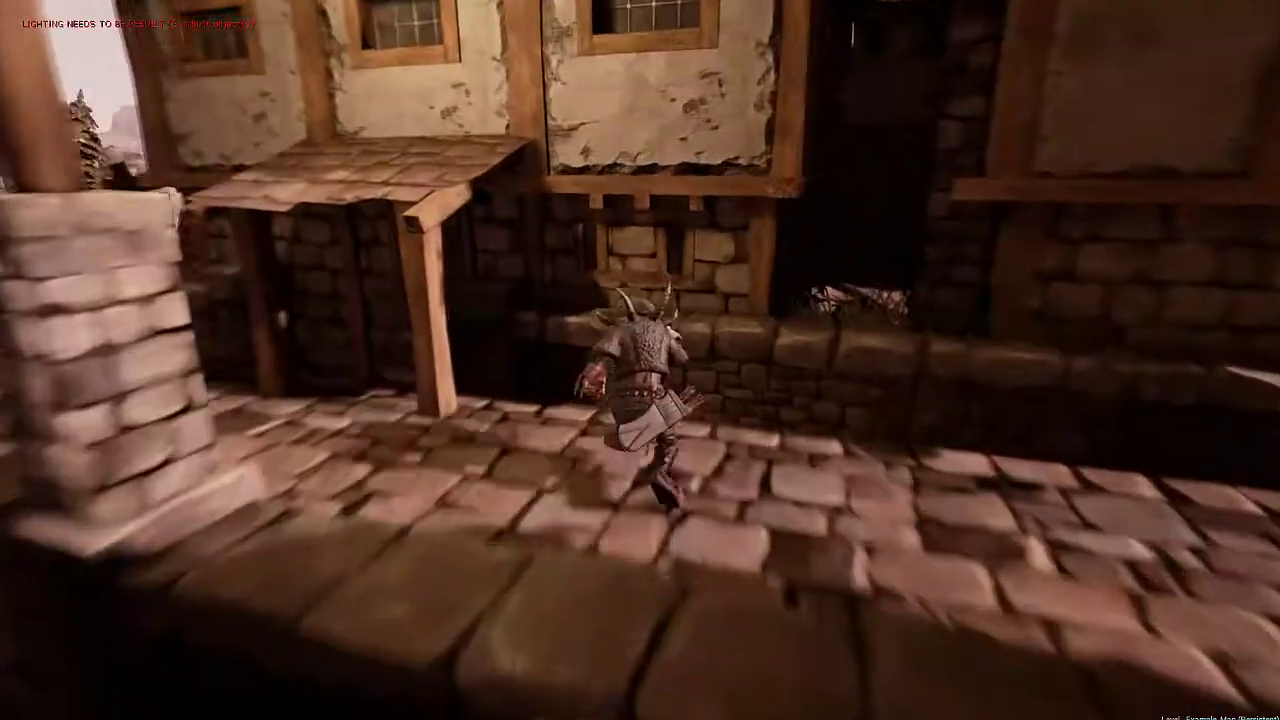
key("w")
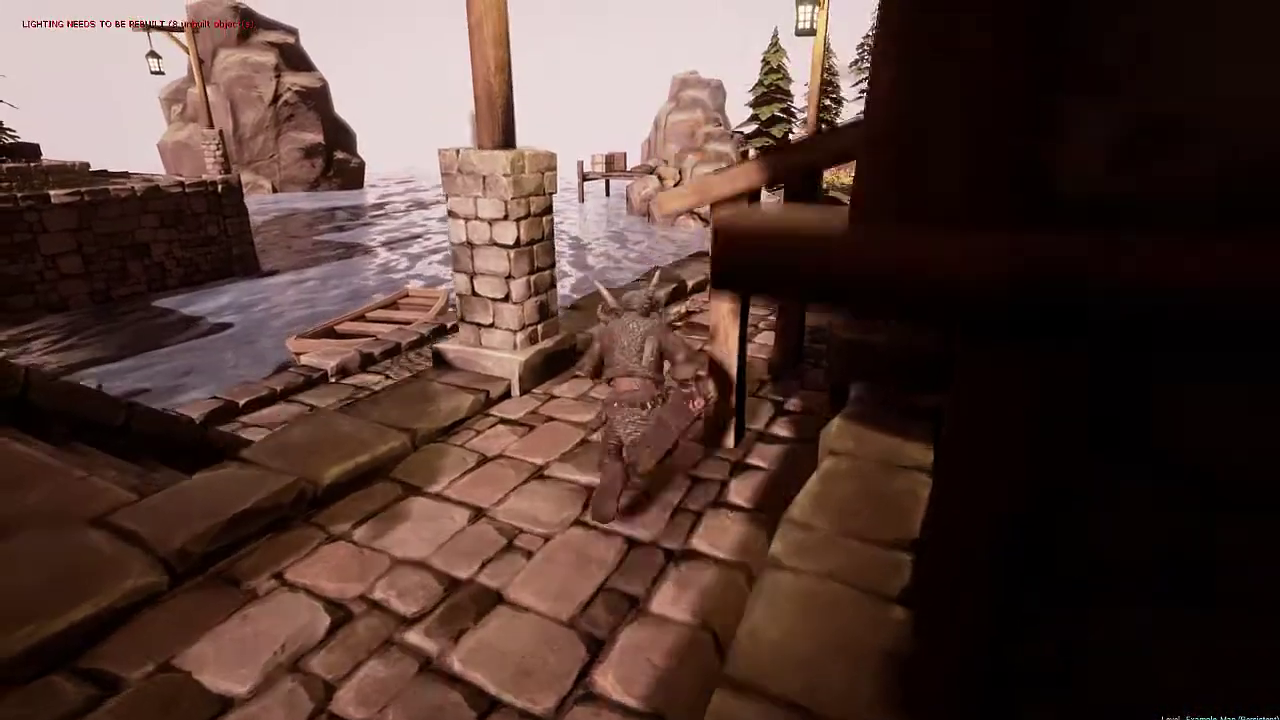
key("w")
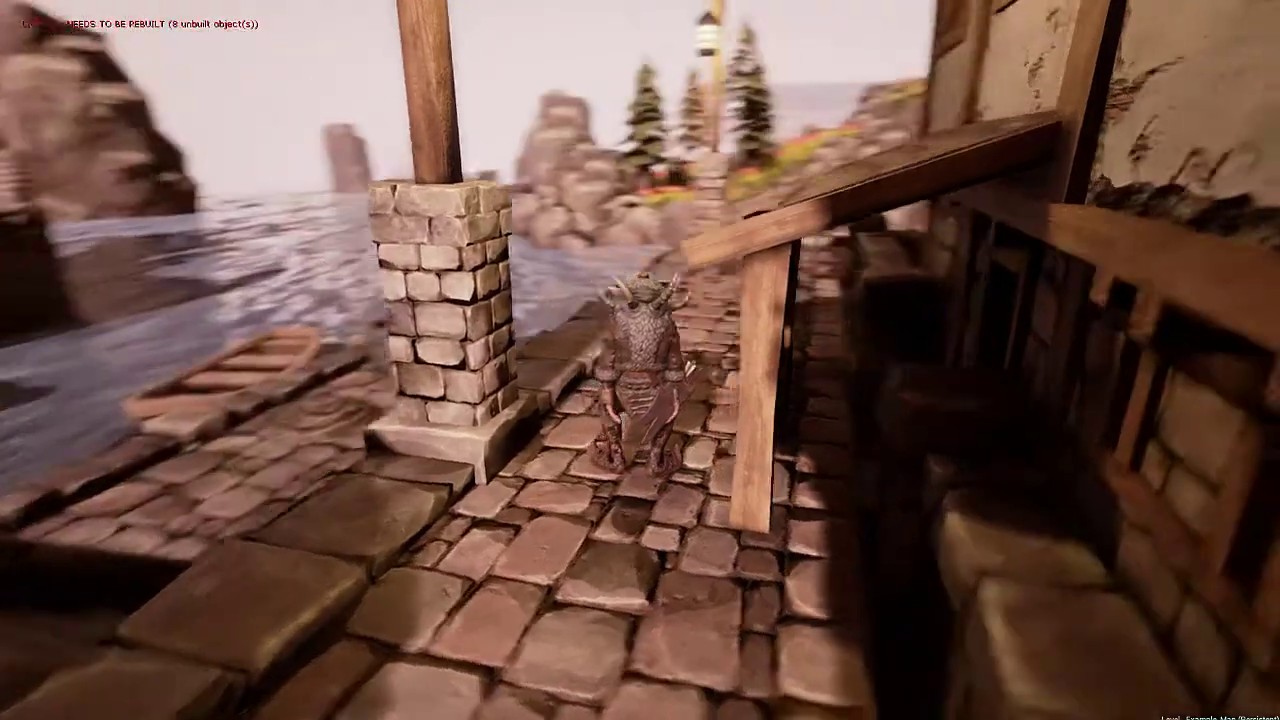
key("w")
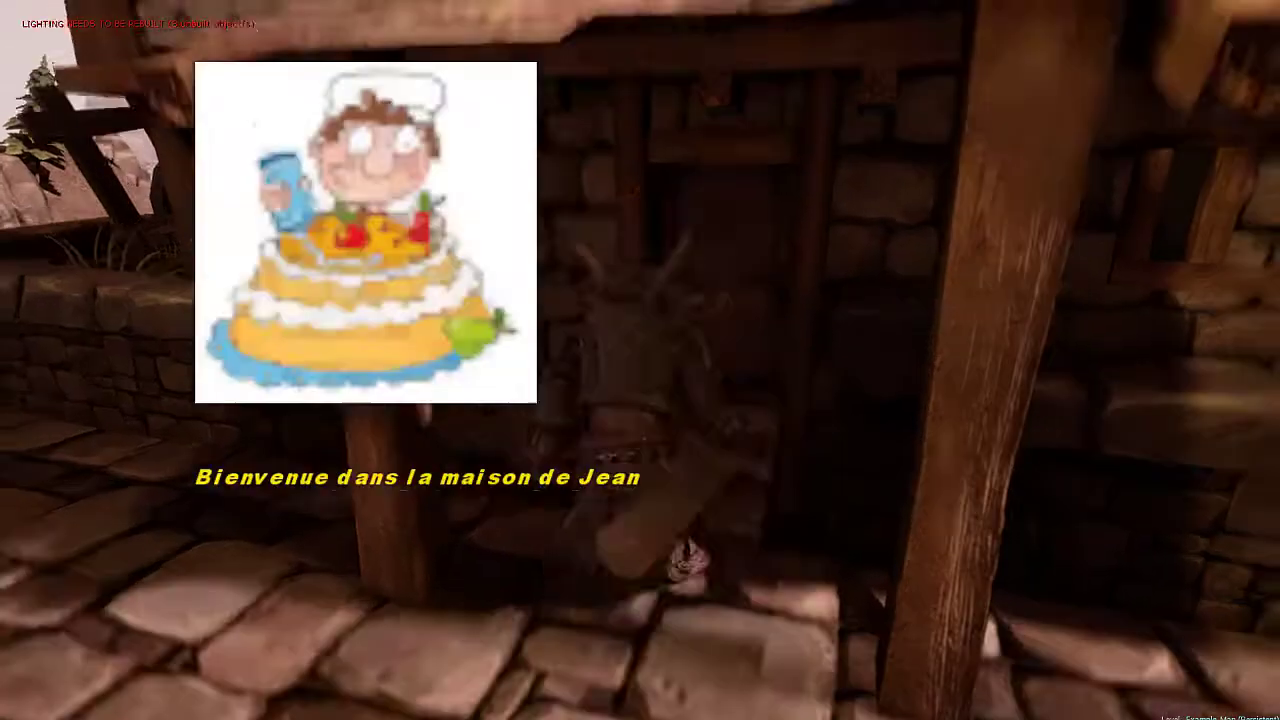
key("w")
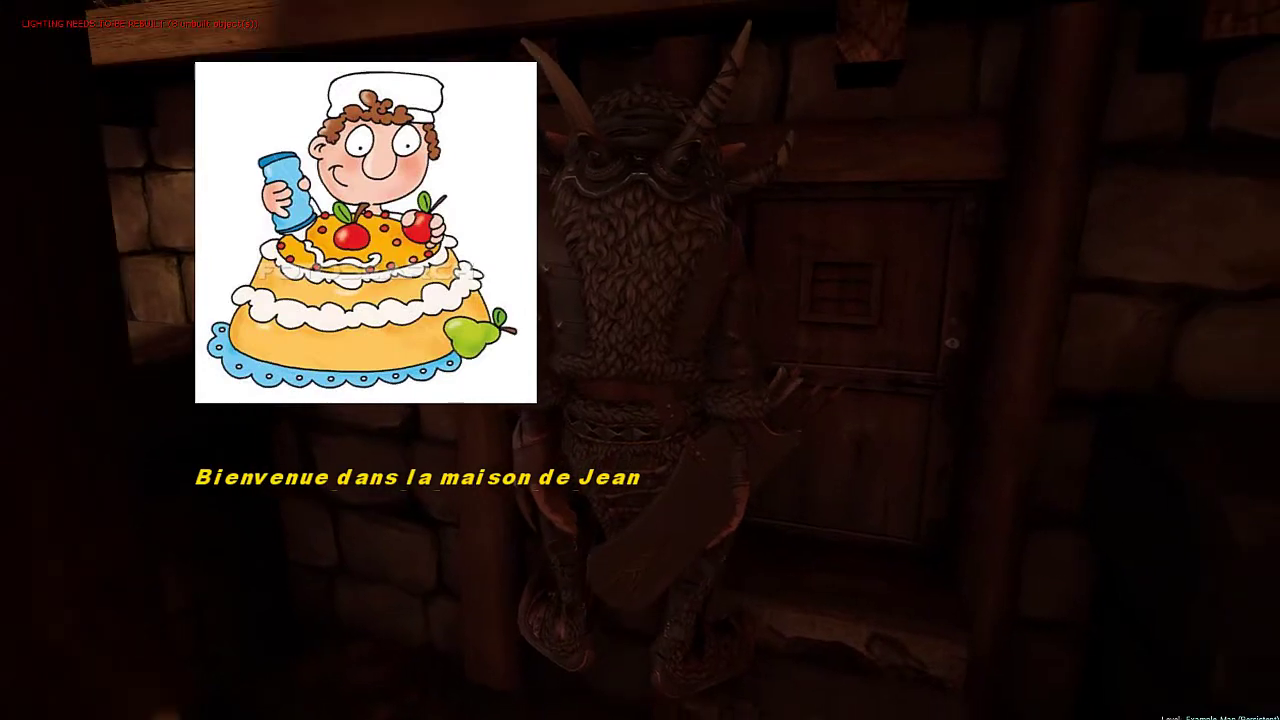